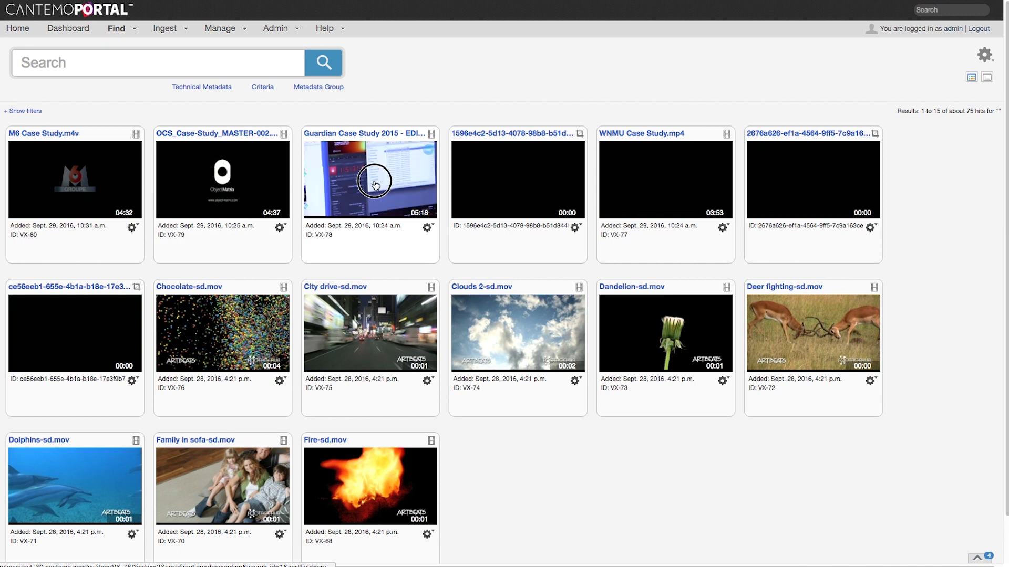
Open the Guardian Case Study video, play it and scrub ahead to about two minutes.
click(368, 187)
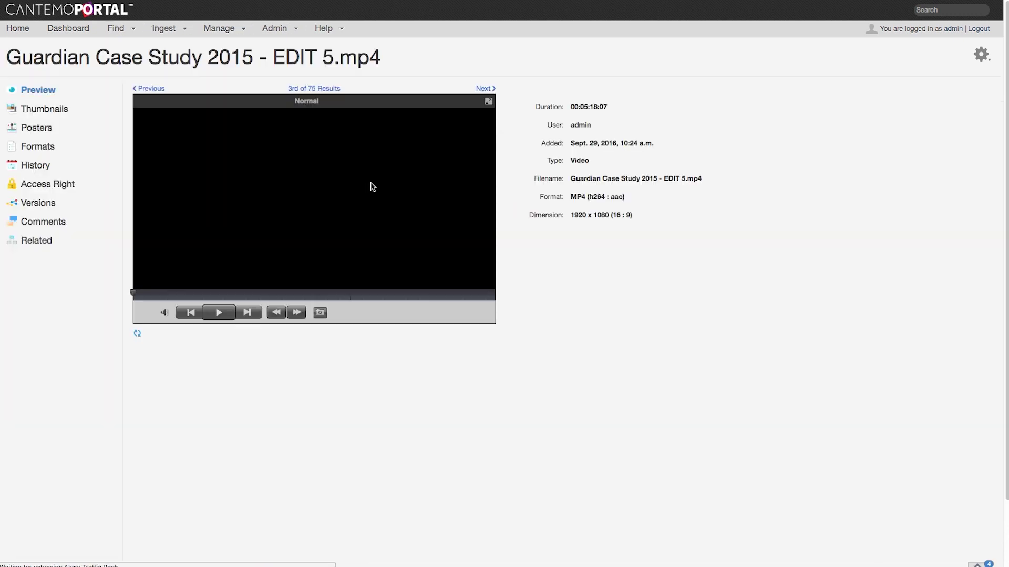
click(214, 342)
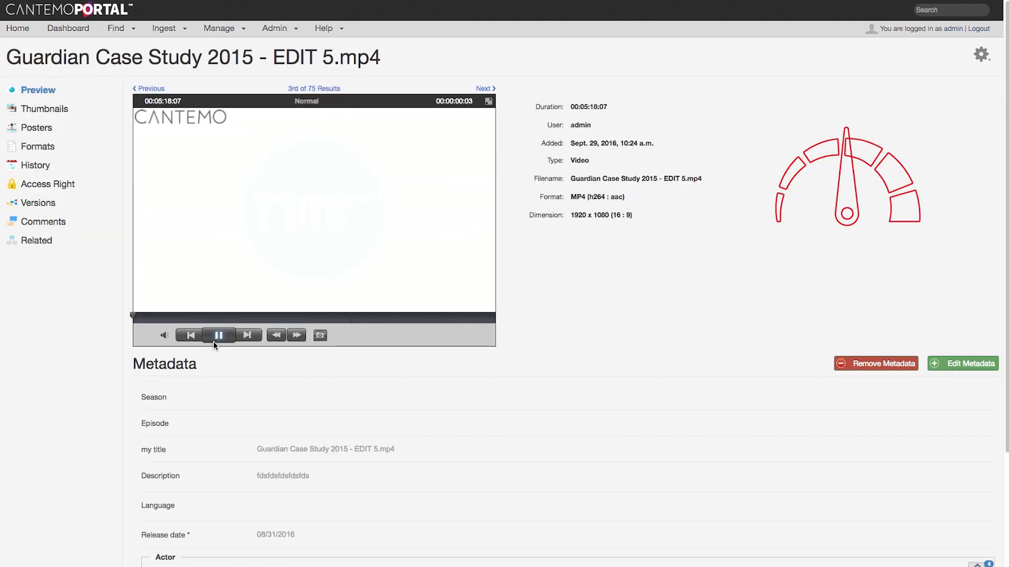
drag(147, 318, 302, 322)
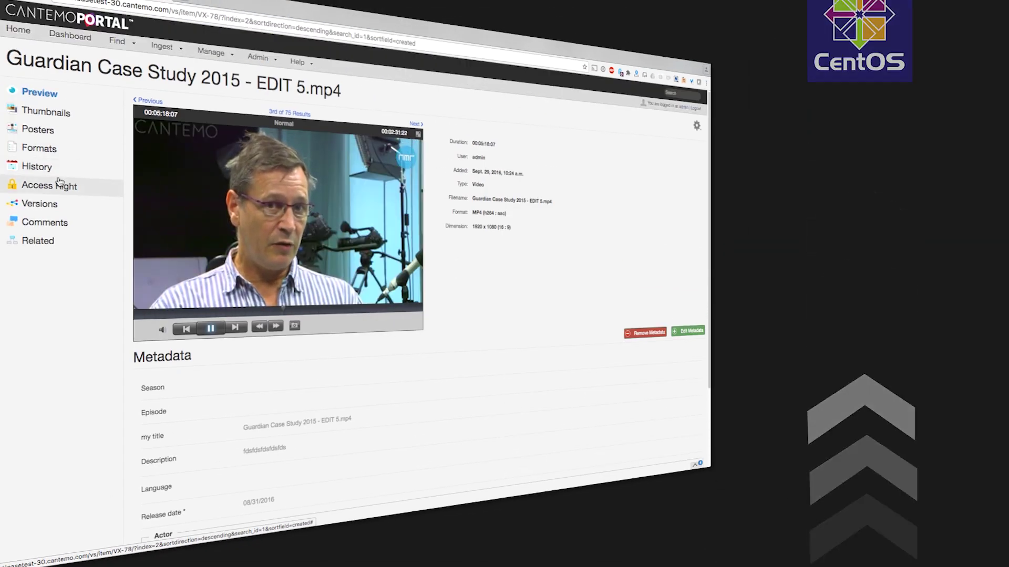
Check the video's stored formats and related items, then return to the preview.
click(61, 158)
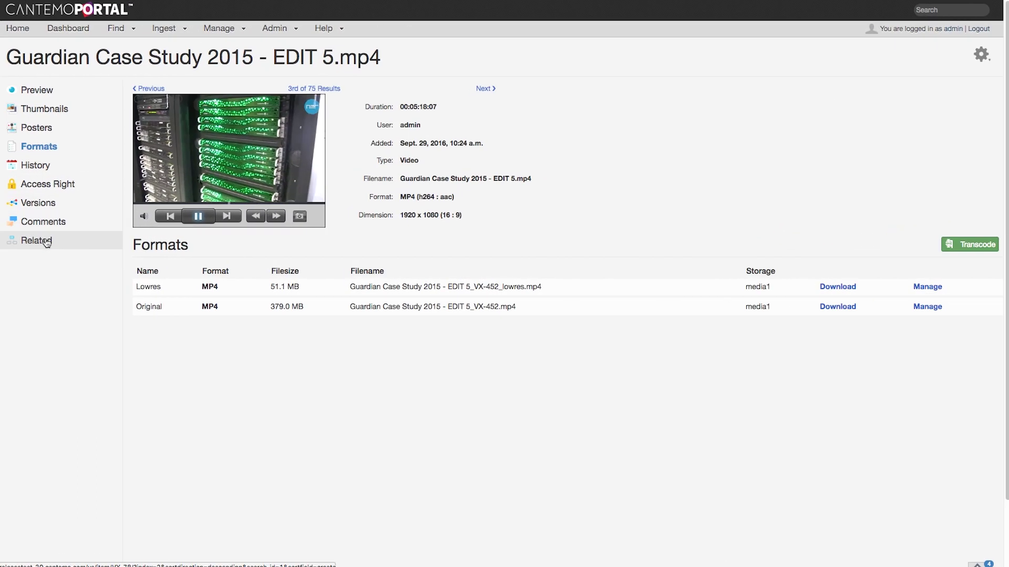
click(43, 241)
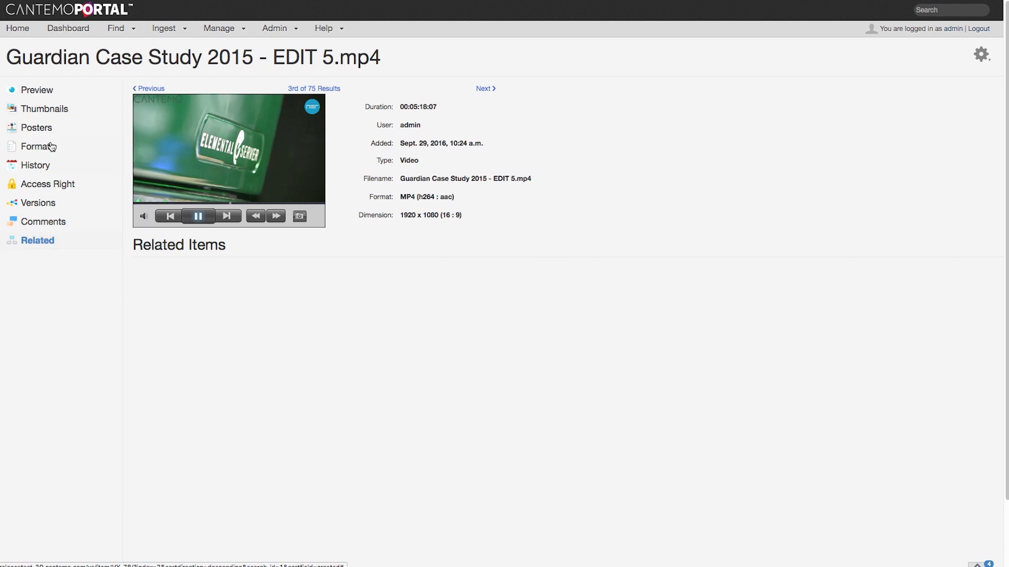
click(41, 93)
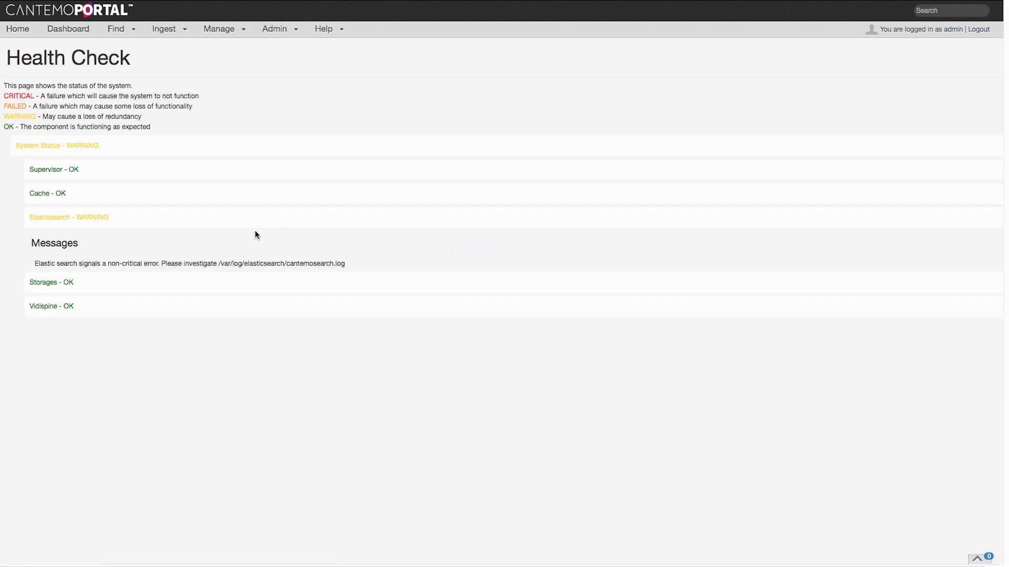
Expand Storages down to Storage-Vx-1 and Method-Vx-1 to read their status messages.
click(57, 176)
click(57, 176)
click(54, 283)
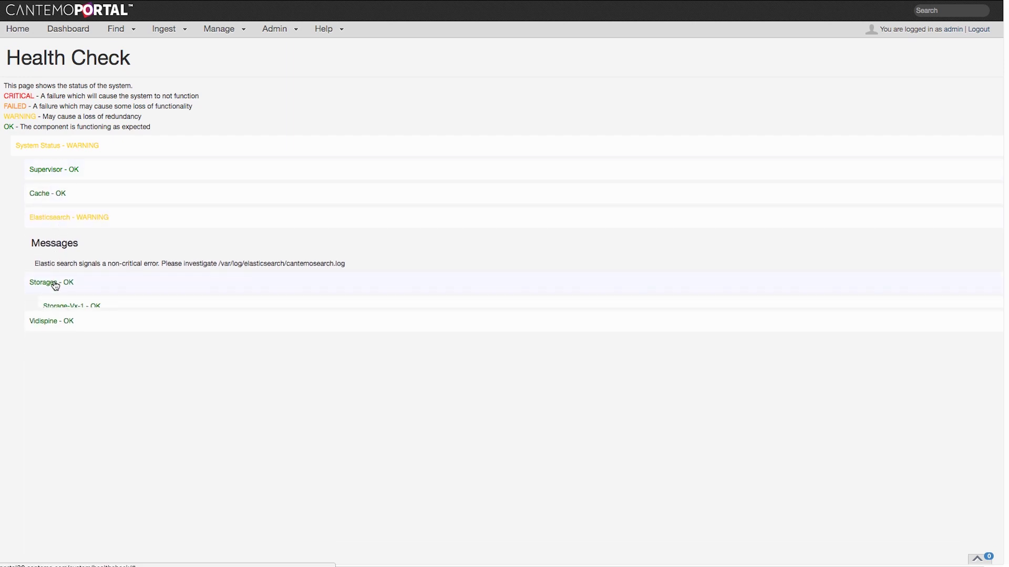
click(75, 307)
click(93, 333)
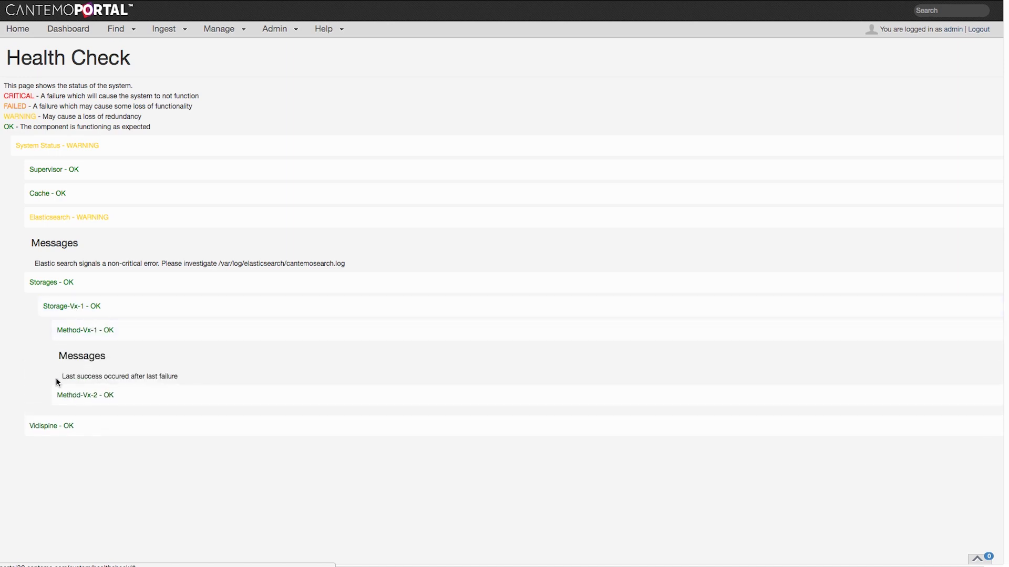
Expand Vidispine, its Api entry and the Apinoauth check to read their messages.
click(52, 429)
scroll(52, 415, down, 5)
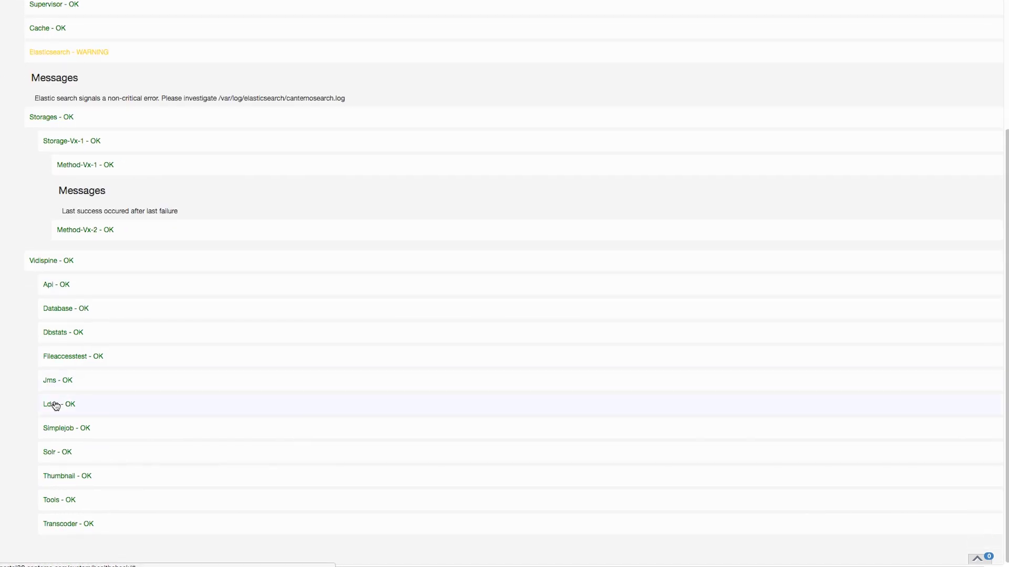
click(51, 286)
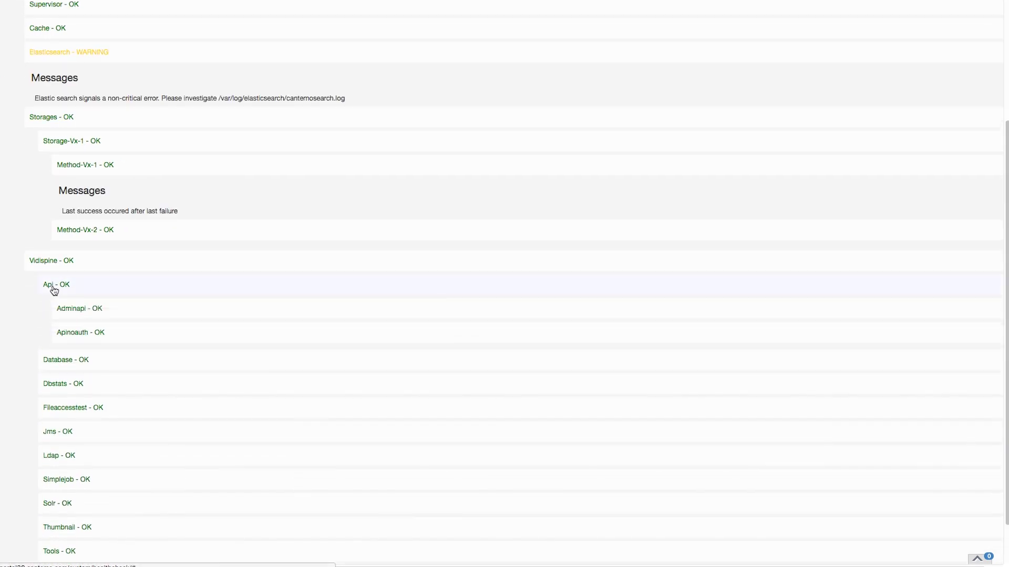
click(81, 336)
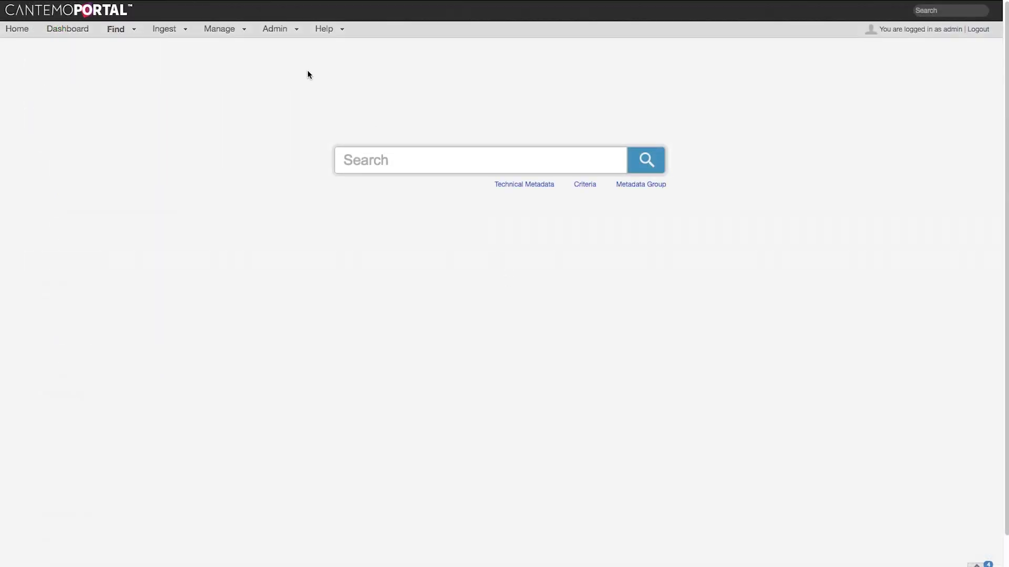
From Admin > Elemental Transcode Profiles, start a new Elemental transcoder plugin profile.
click(275, 29)
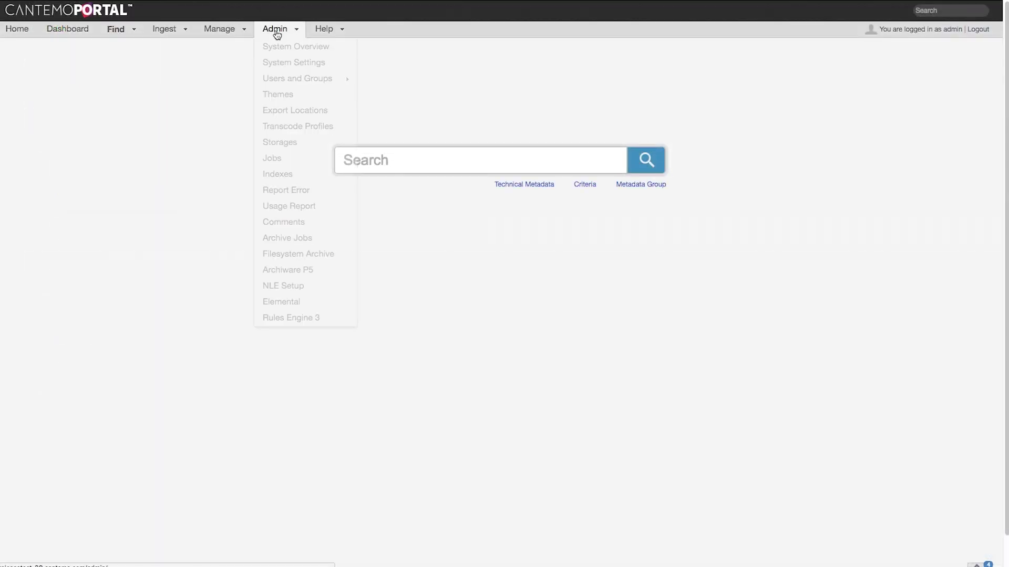
click(281, 302)
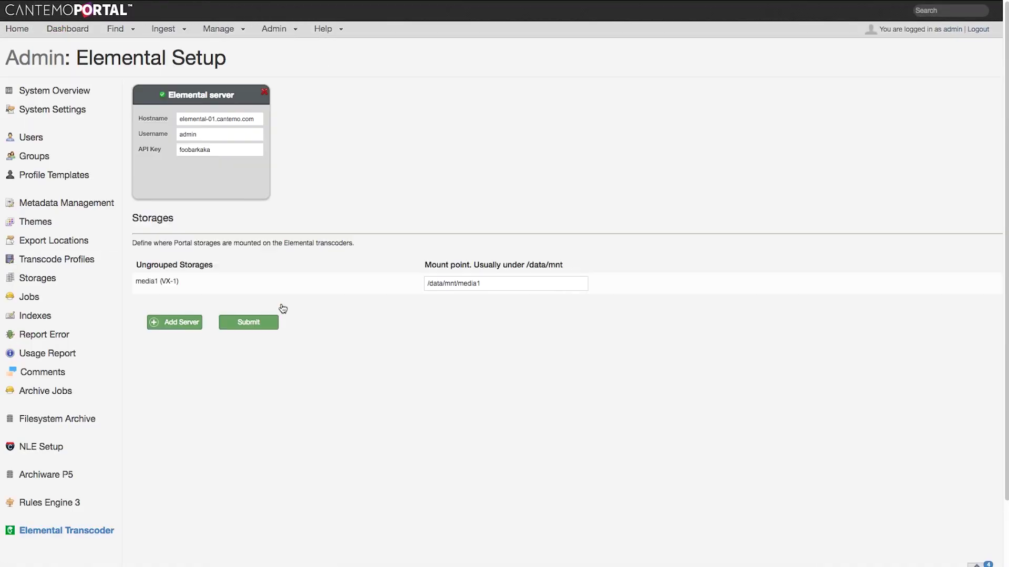
click(68, 262)
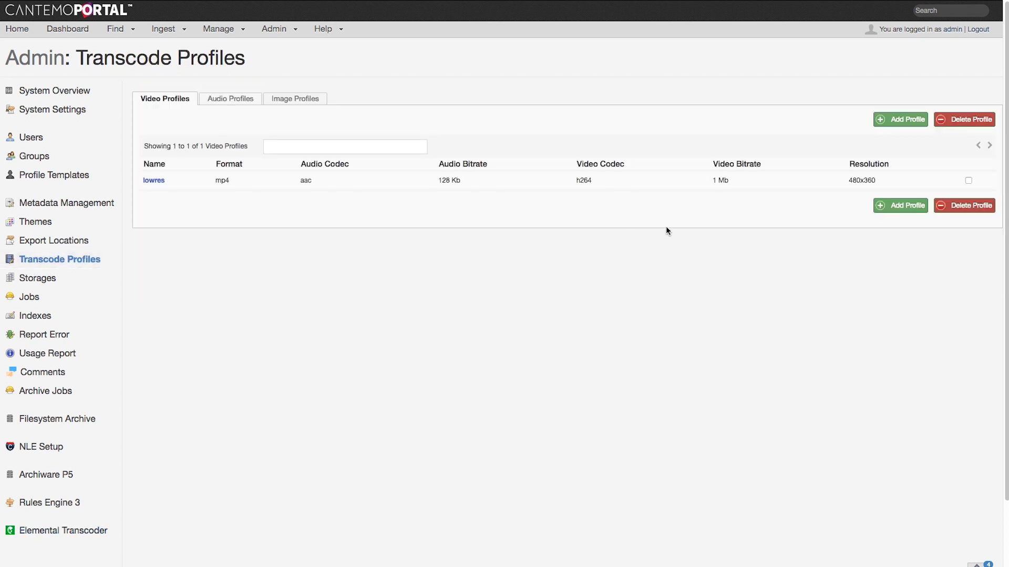
click(896, 204)
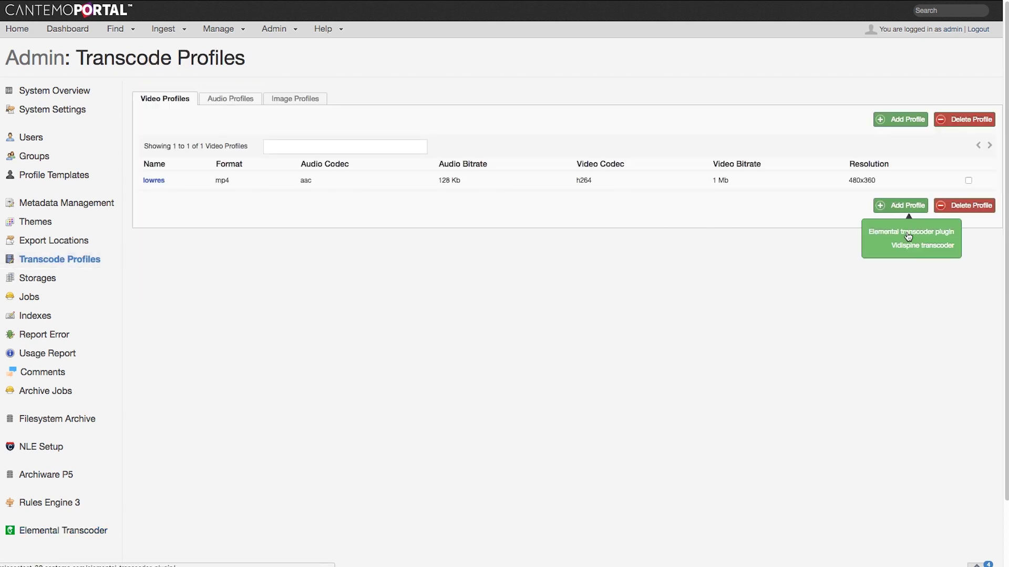
click(909, 234)
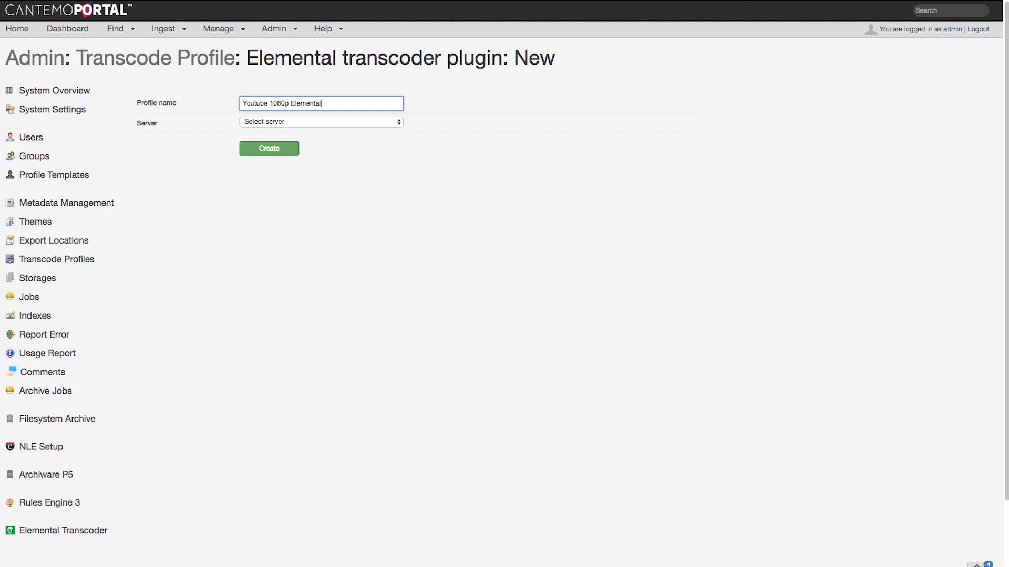
Create Youtube 1080p Elemental using server elemental-01.cantemo.com and the YouTube 1080p preset.
click(320, 122)
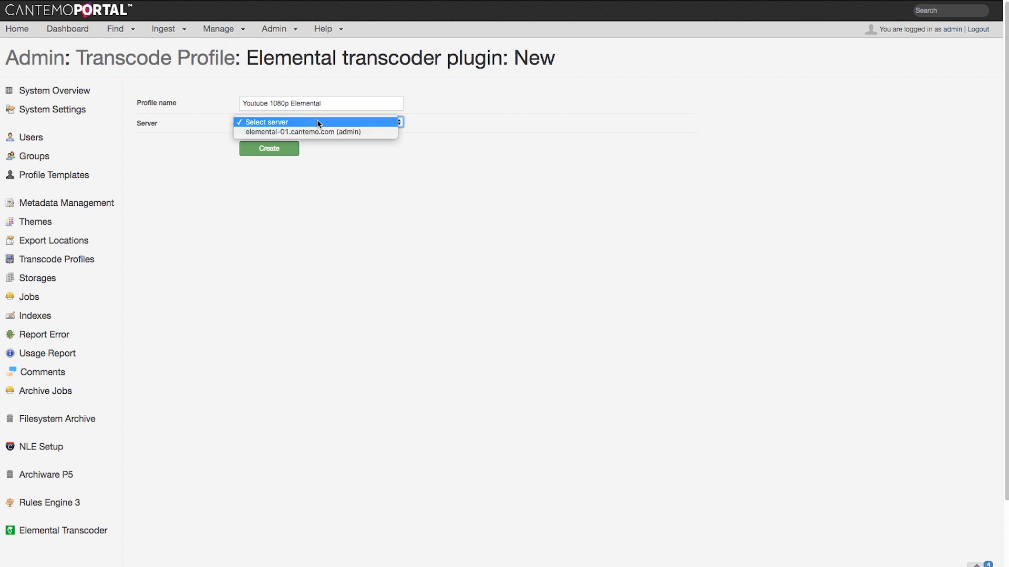
click(319, 132)
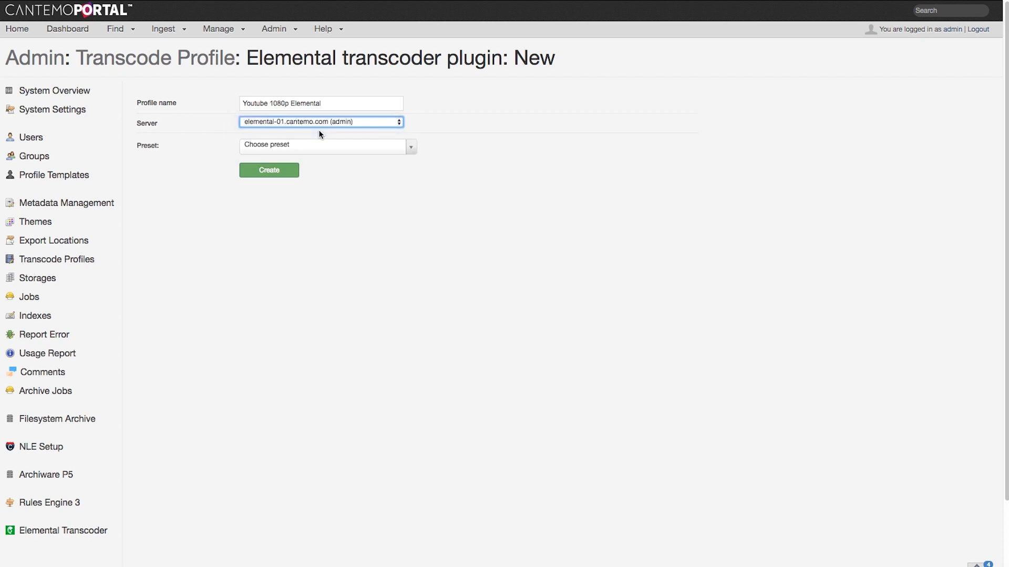
click(314, 150)
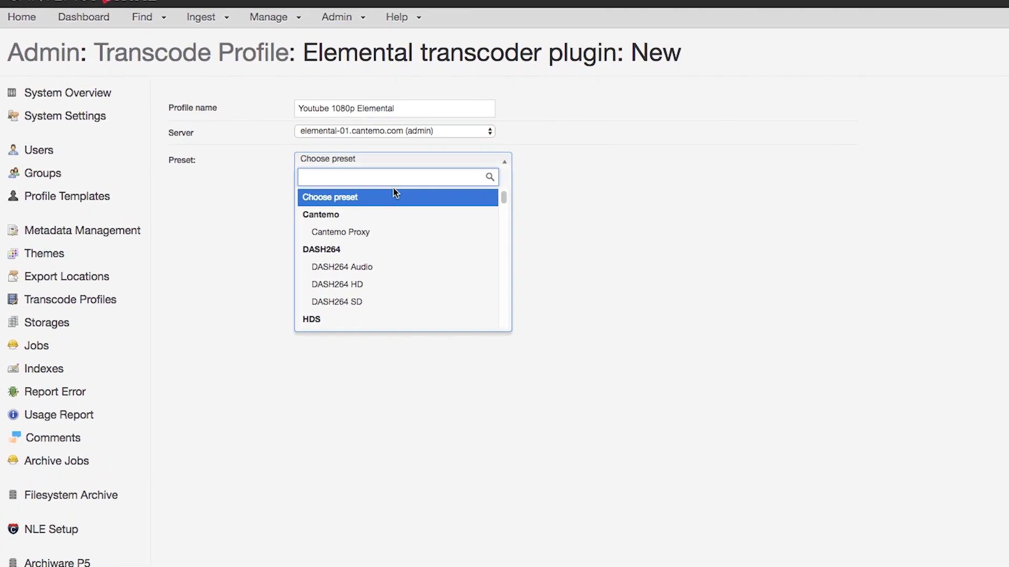
scroll(446, 349, down, 8)
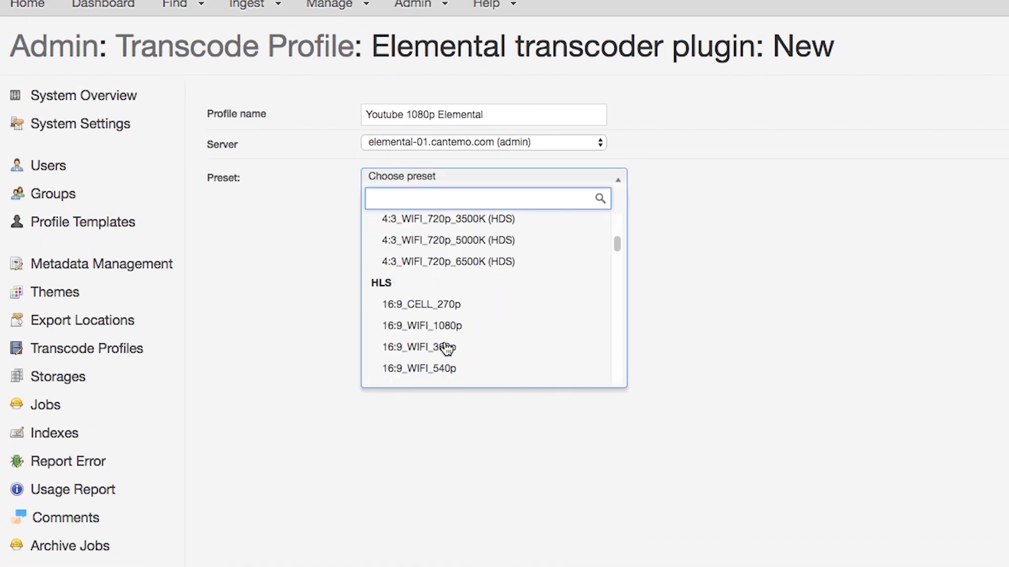
scroll(446, 349, down, 10)
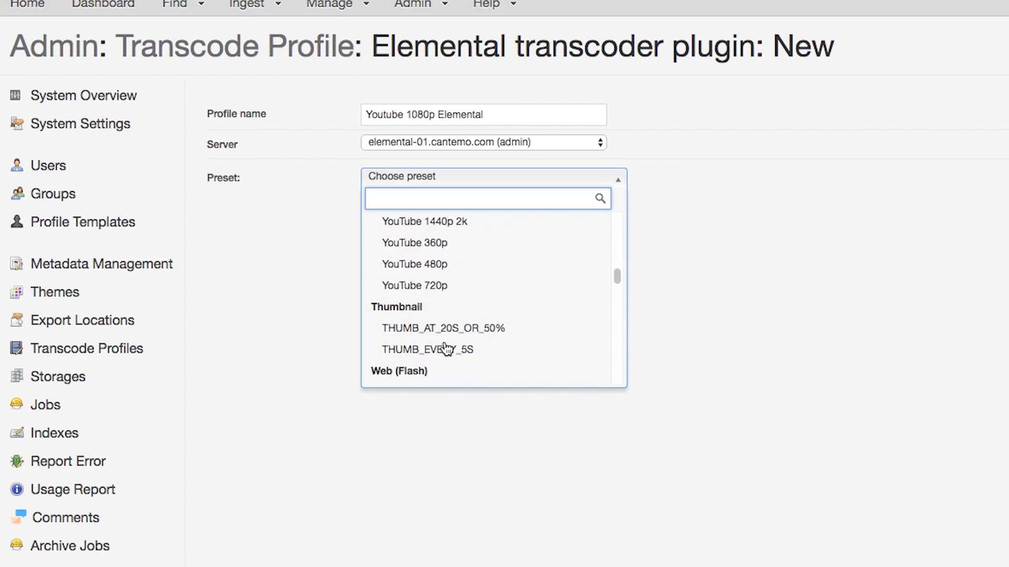
scroll(445, 336, up, 3)
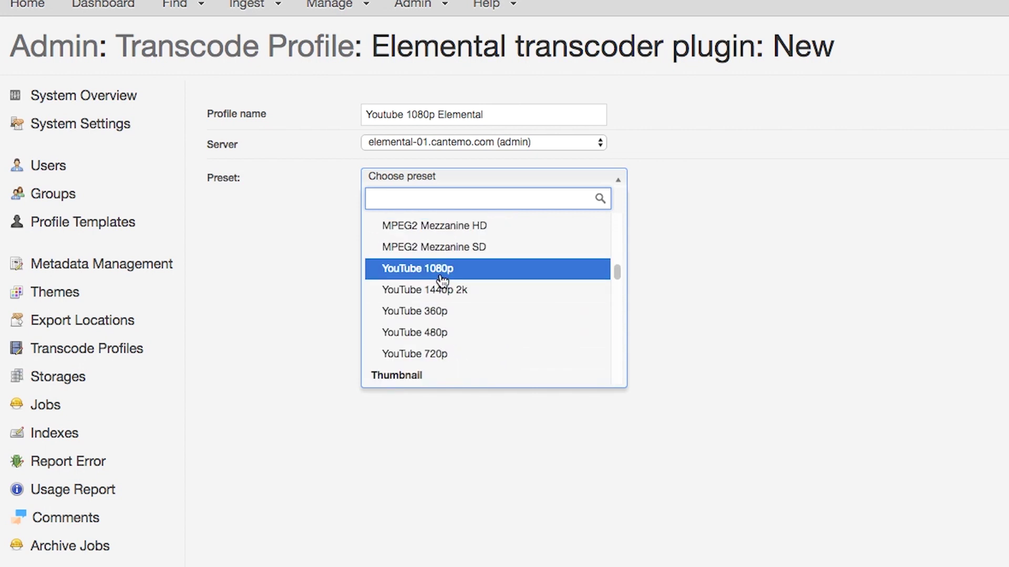
click(442, 269)
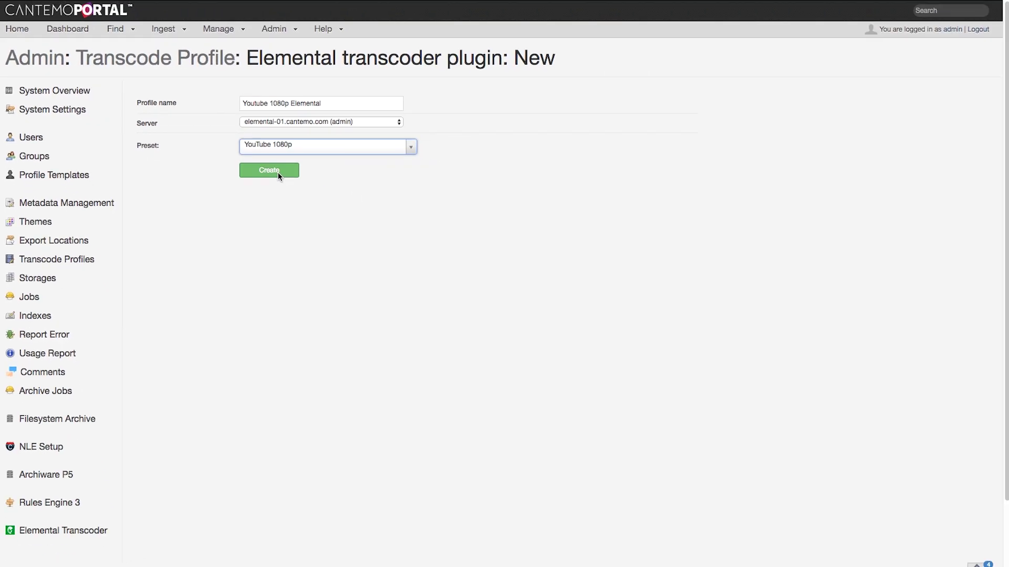
click(278, 172)
List all assets and open OCS_Case-Study_MASTER-002.mp4.
click(14, 33)
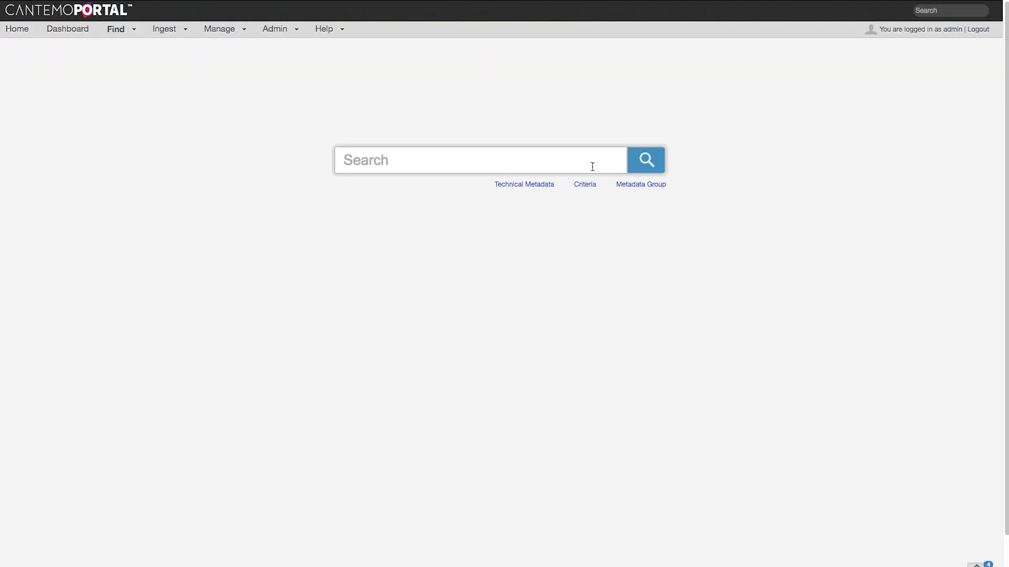
key(Return)
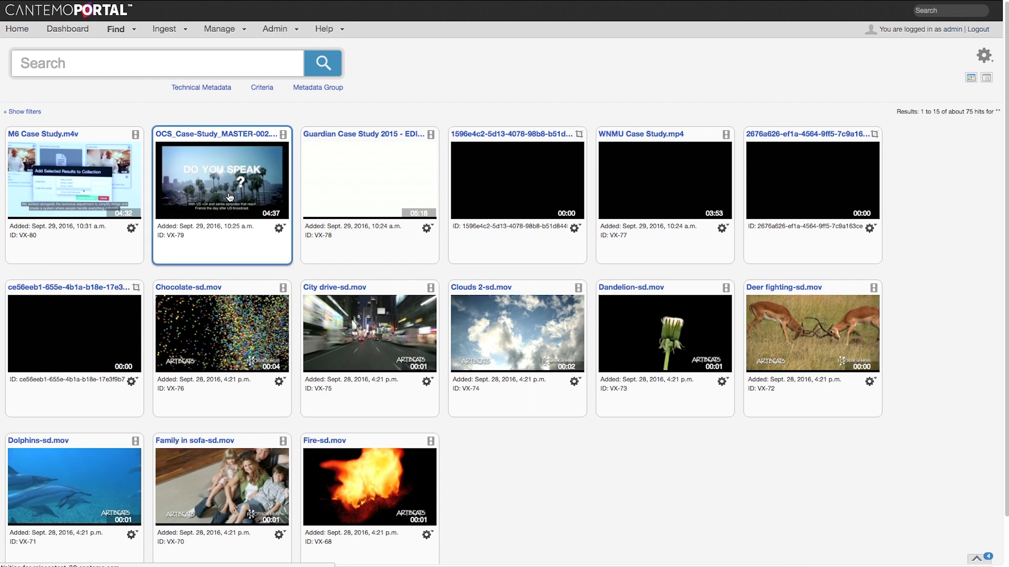
click(229, 198)
Transcode OCS_Case-Study_MASTER-002.mp4 to the Youtube 1080p Elemental format.
click(34, 153)
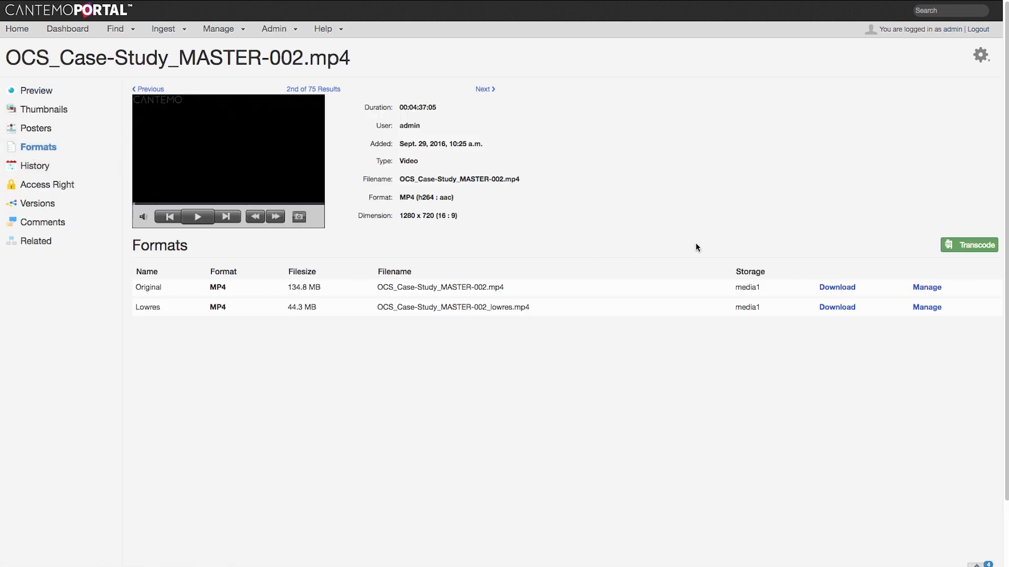
click(969, 244)
click(273, 337)
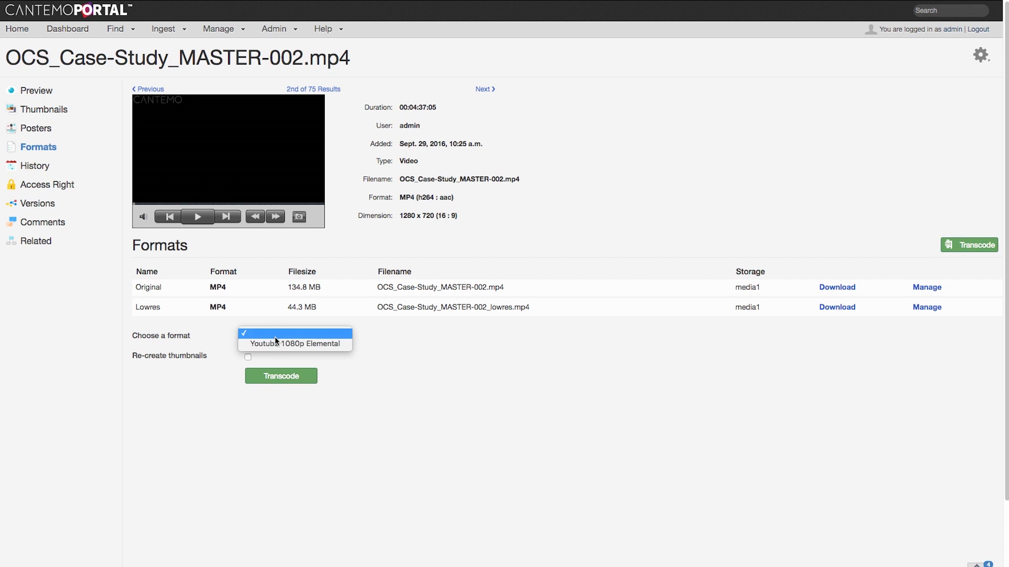
click(285, 345)
click(285, 371)
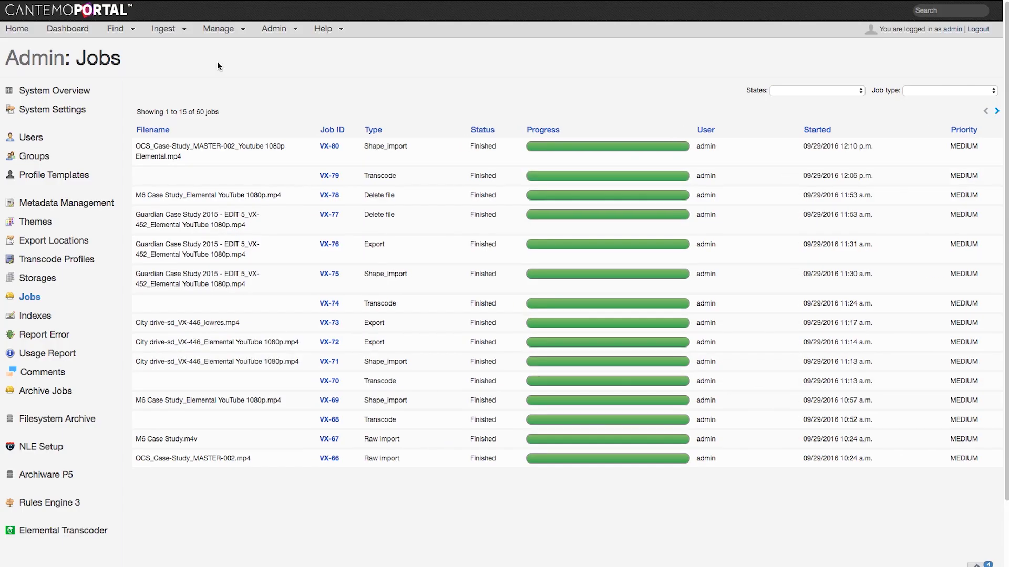
Search for 'ocs'.
click(940, 11)
text(ocs)
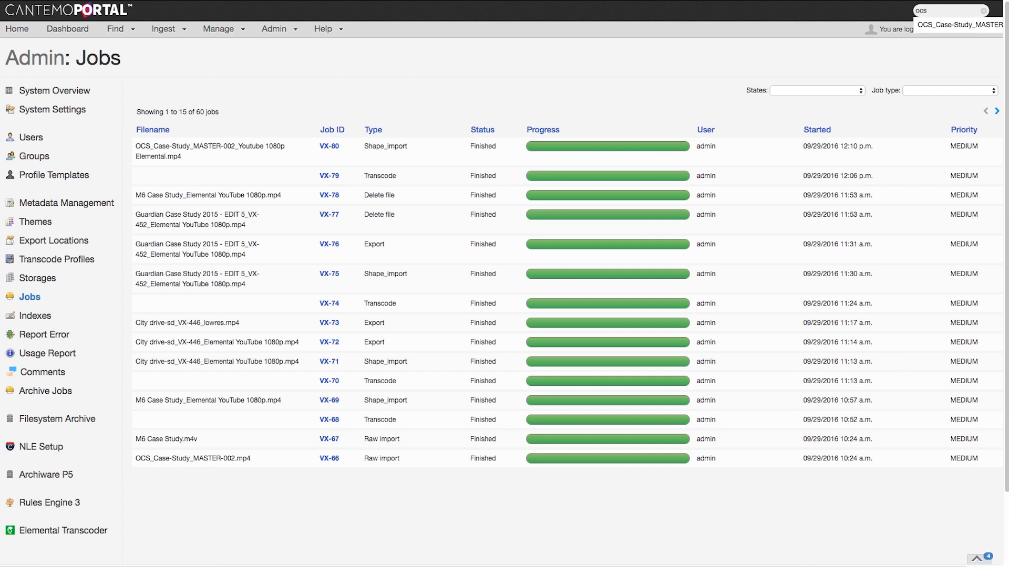
key(Return)
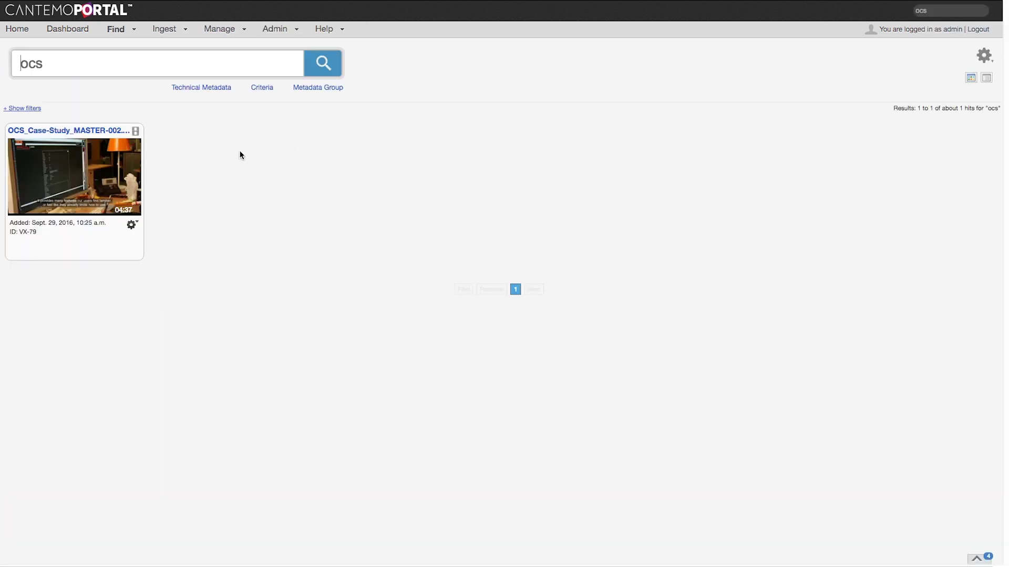
Open the OCS_Case-Study asset and review its formats.
click(74, 176)
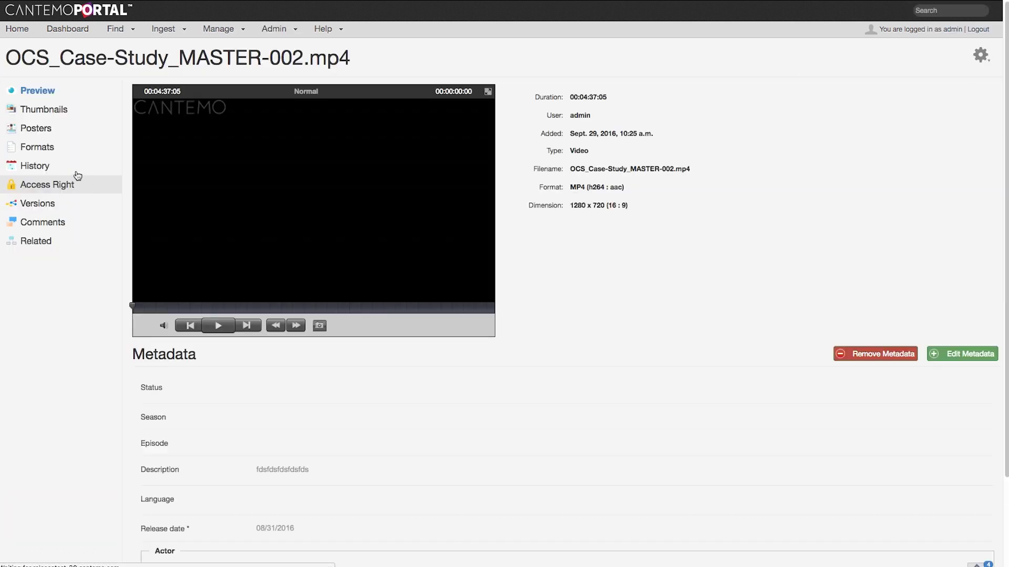
click(44, 152)
mouse_move(293, 300)
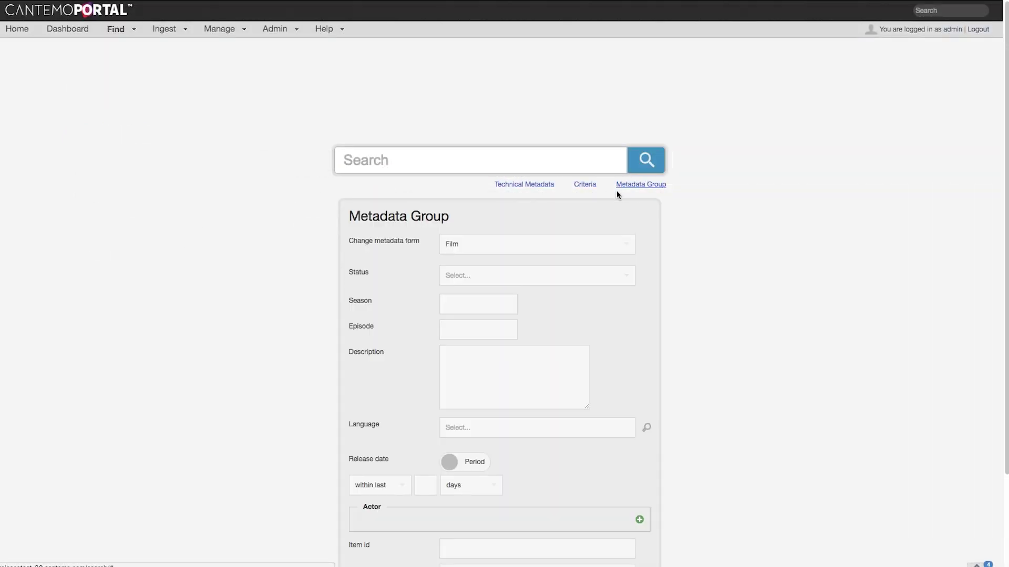
Search for Status Approved assets and create an automatic rule from the search.
click(529, 274)
click(531, 315)
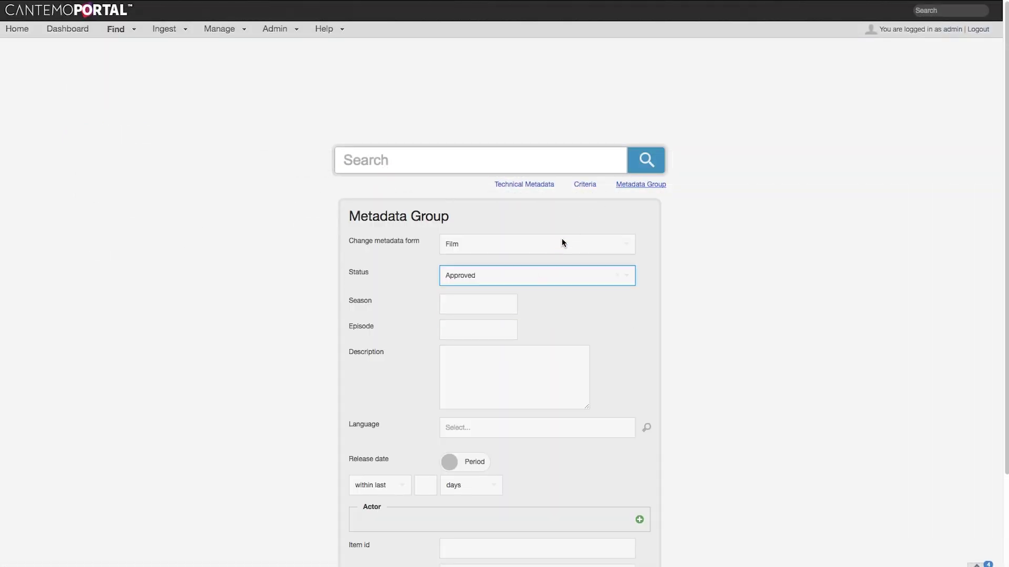
click(636, 164)
click(983, 57)
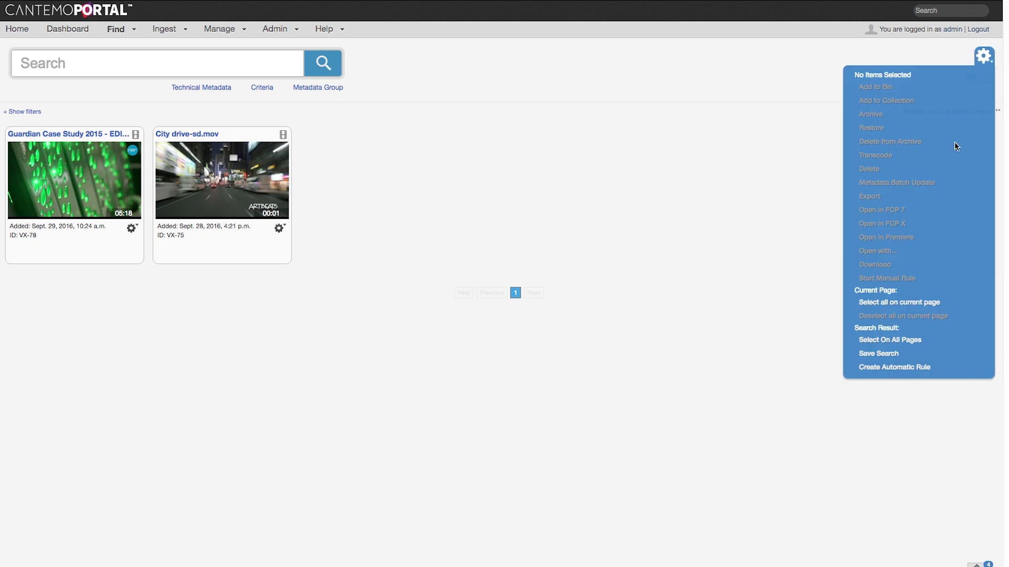
click(893, 367)
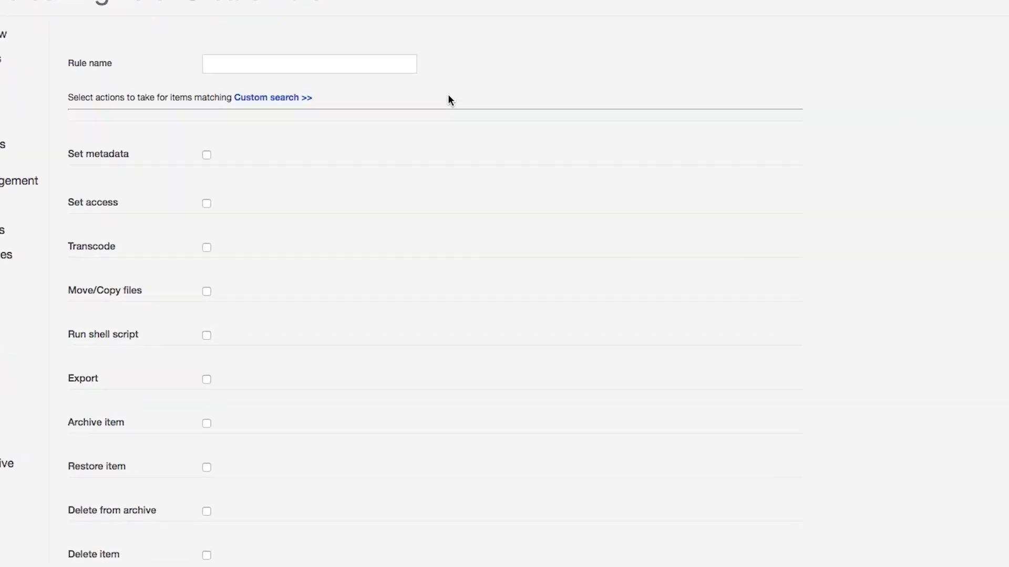
Name the rule 'Transcode and export approved assets to YouTube' and transcode to Youtube 1080p Elemental.
click(384, 40)
text(Tra)
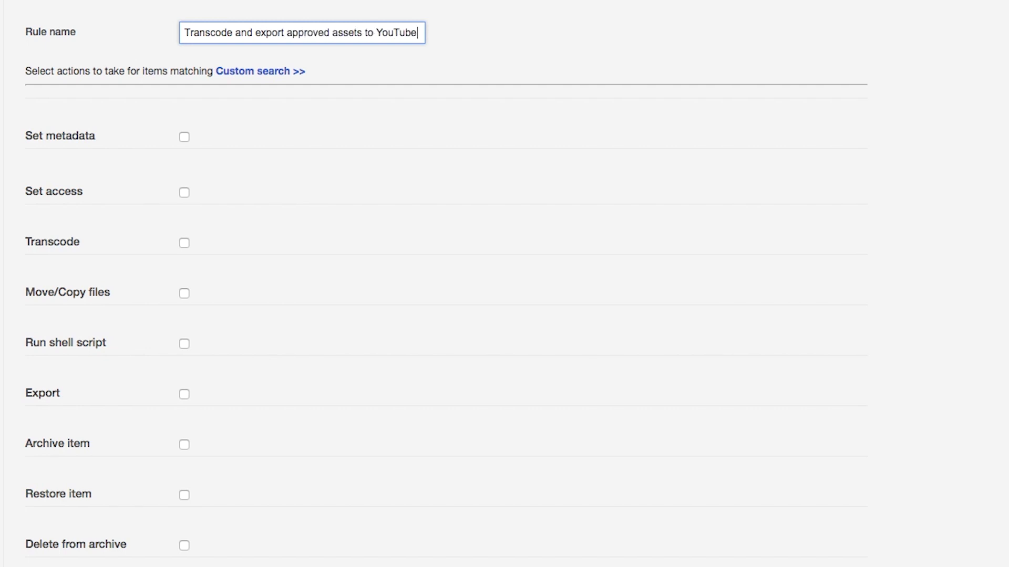
click(182, 243)
click(219, 267)
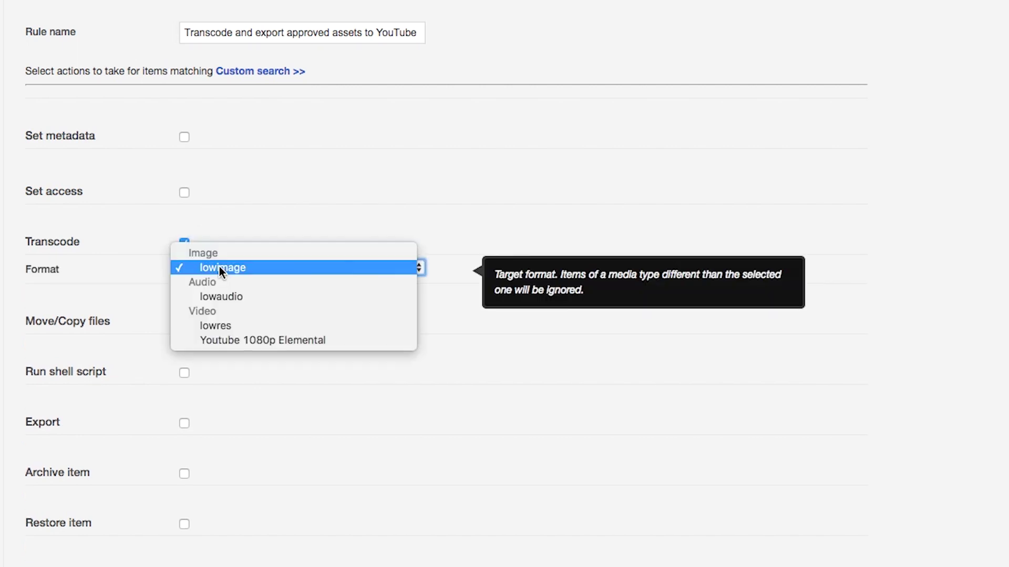
click(251, 339)
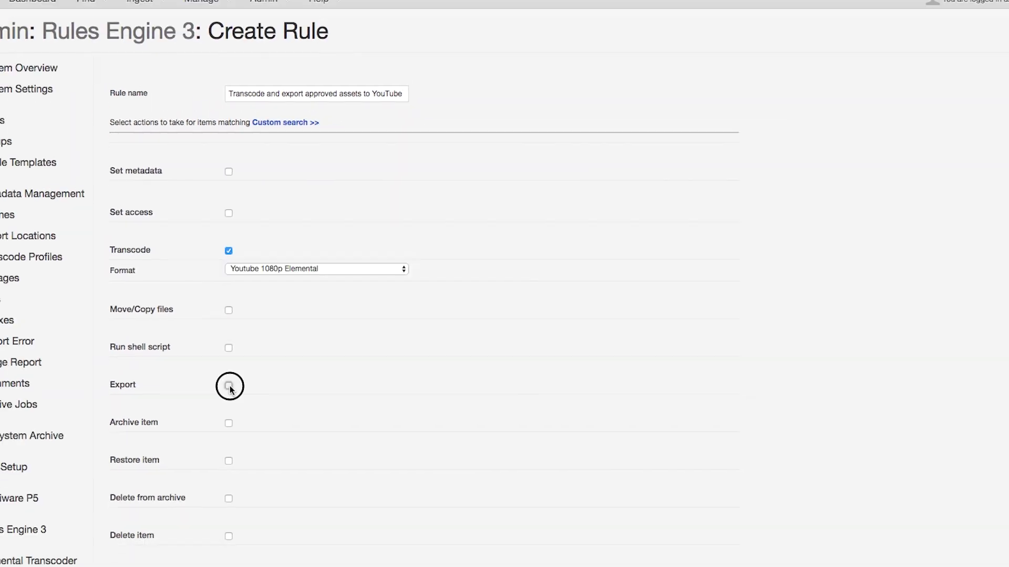
Add export to YouTube Export in Youtube 1080p Elemental, create the rule, view its process details.
click(230, 387)
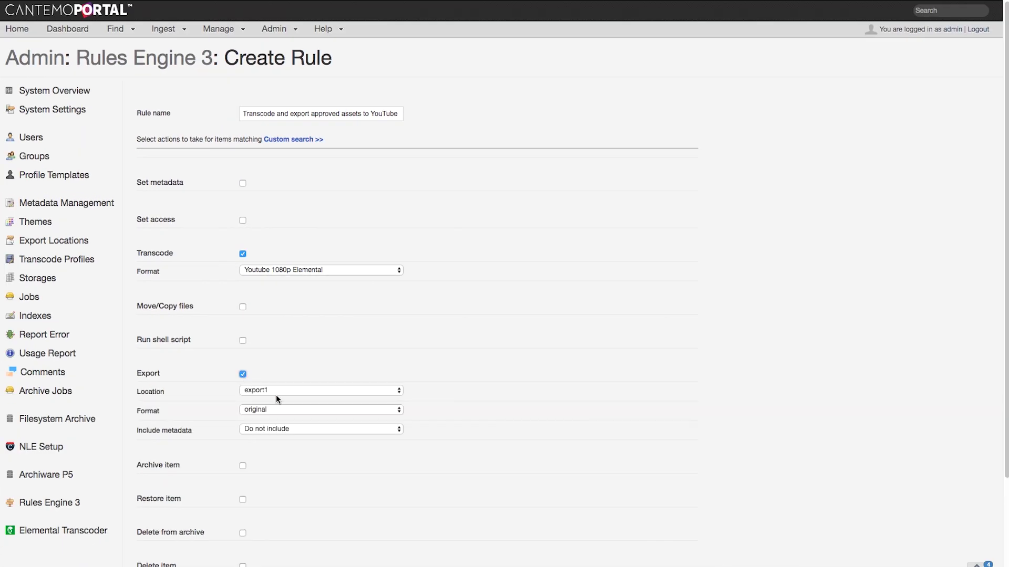
click(266, 408)
click(272, 415)
click(275, 426)
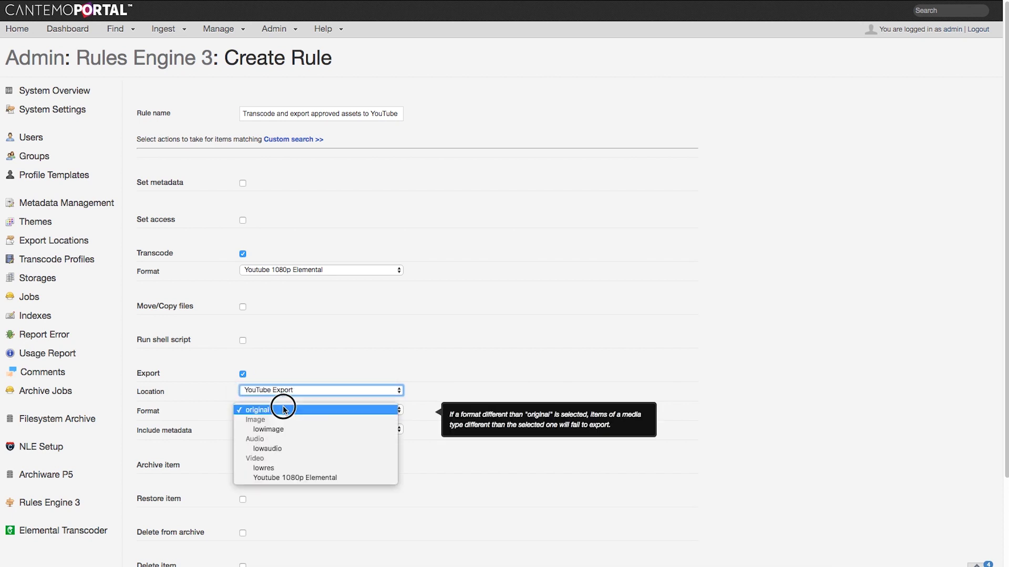
click(310, 476)
scroll(311, 475, down, 3)
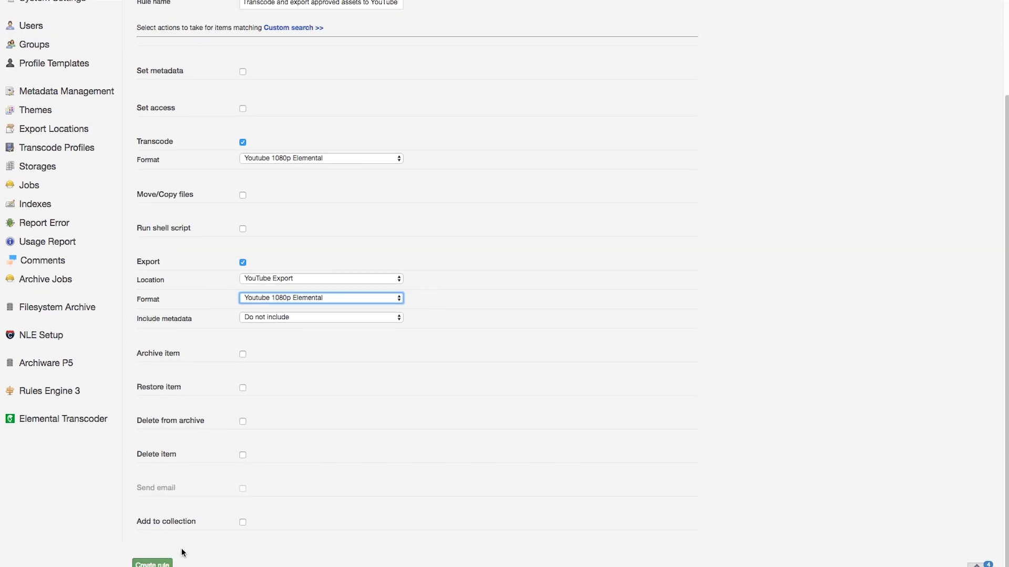
click(155, 563)
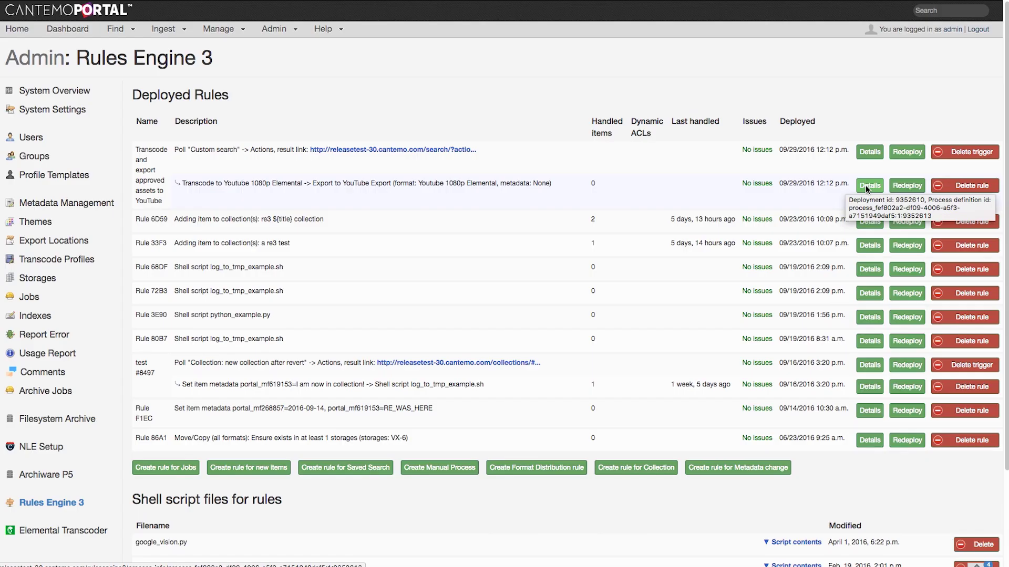
click(868, 186)
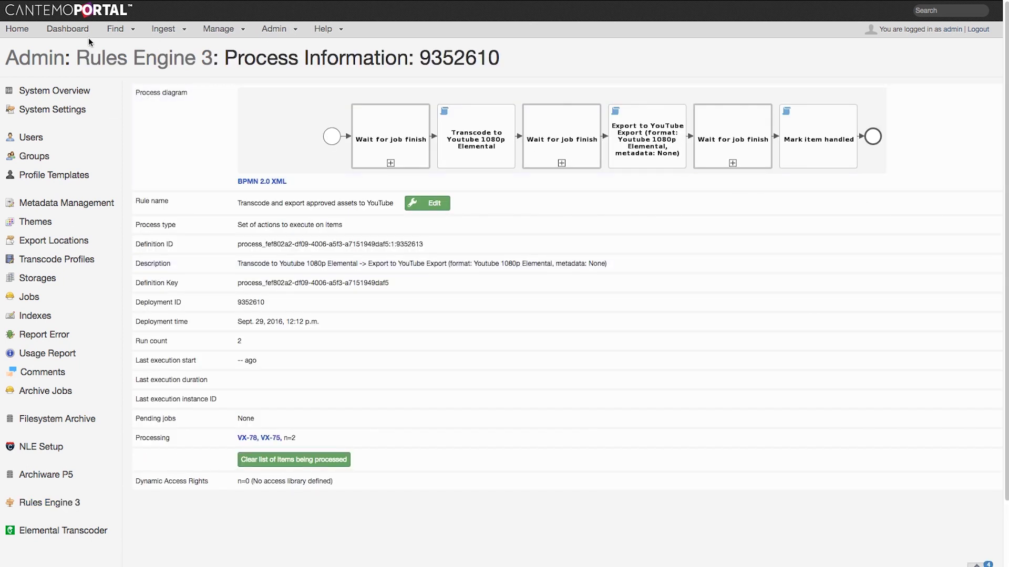
Search for 'chocolate' and open Chocolate-sd.mov.
click(21, 30)
text(chocolate)
key(Return)
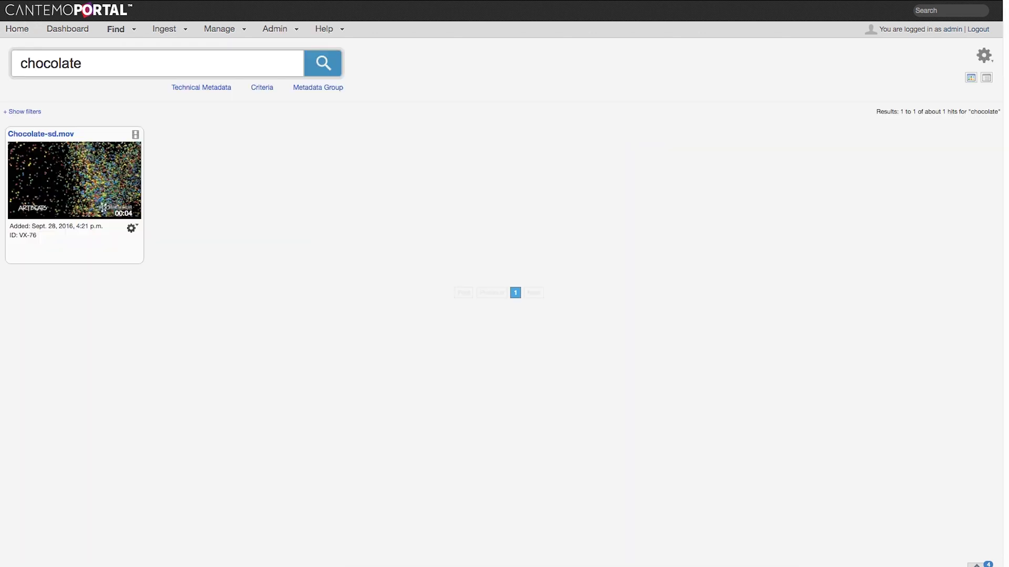
click(95, 141)
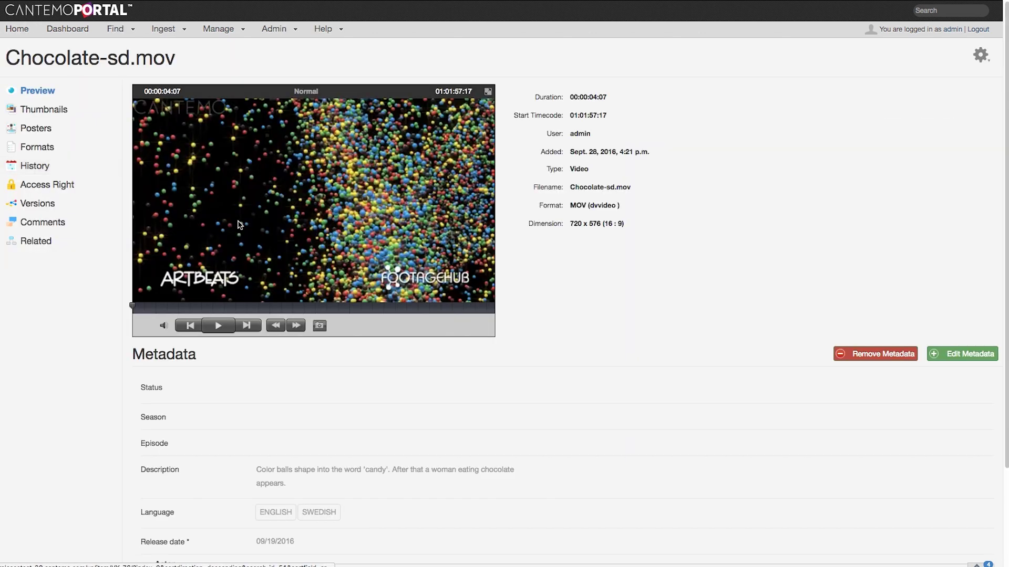
Set the Chocolate-sd.mov Status metadata to Approved and submit.
click(963, 356)
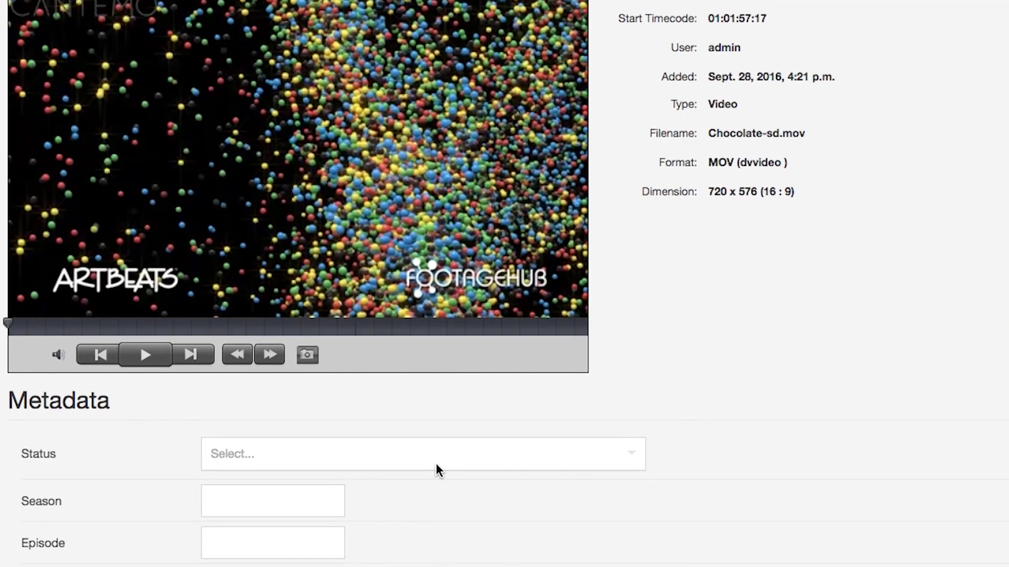
click(418, 428)
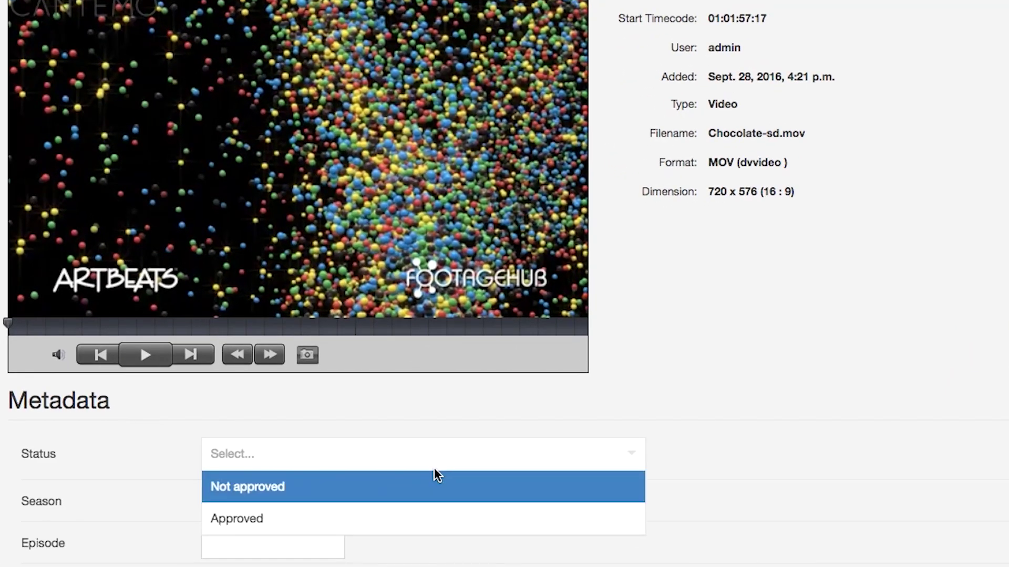
click(331, 512)
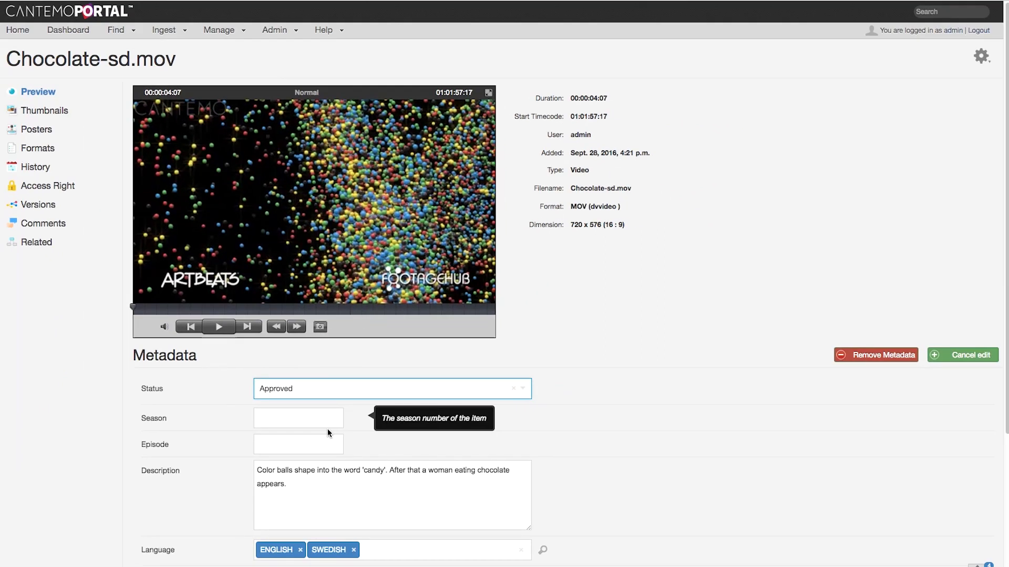
scroll(599, 427, down, 4)
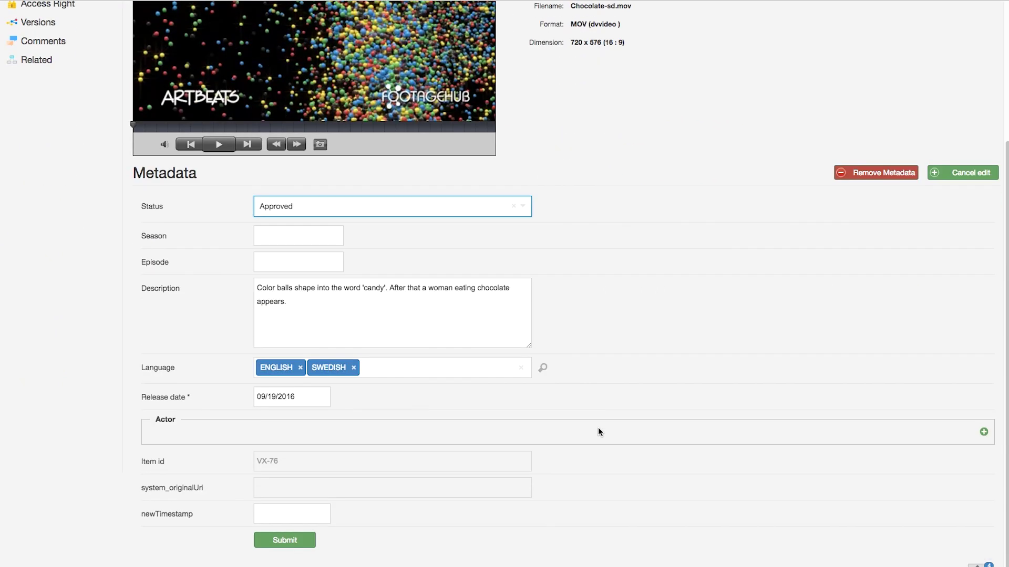
click(293, 541)
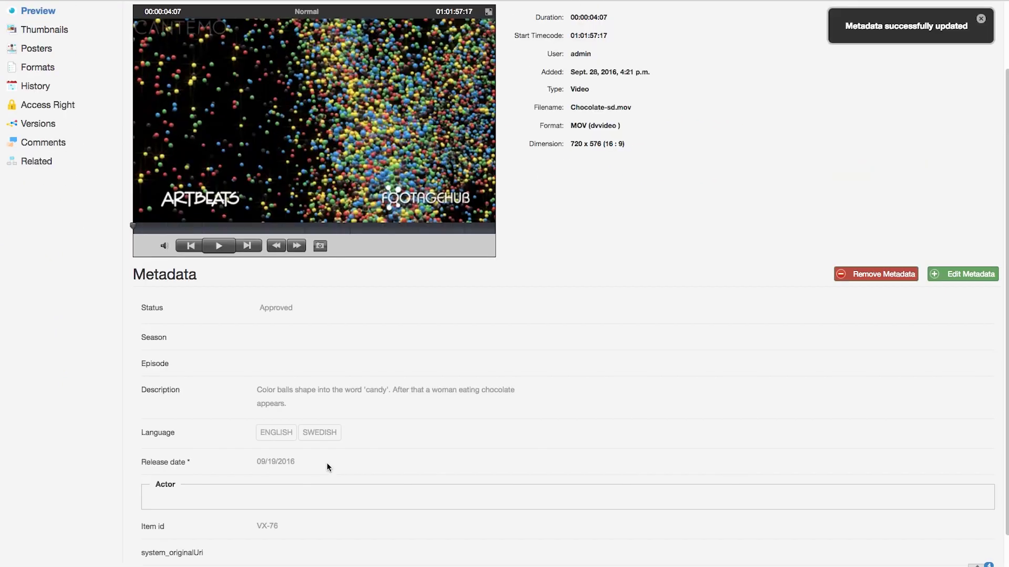
scroll(330, 466, up, 2)
Check the jobs list, then the item's new Youtube 1080p Elemental format and history.
click(283, 30)
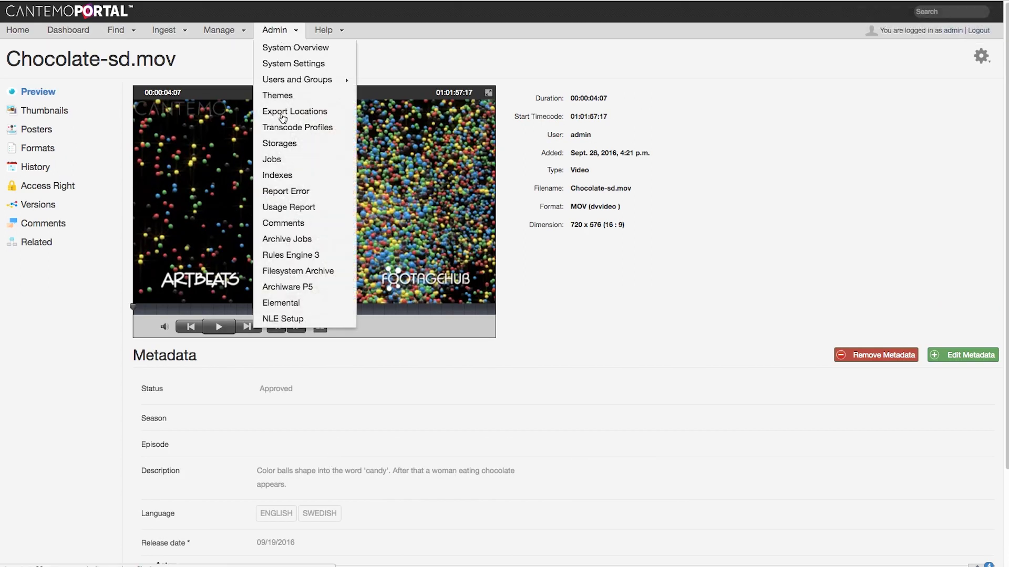
click(279, 160)
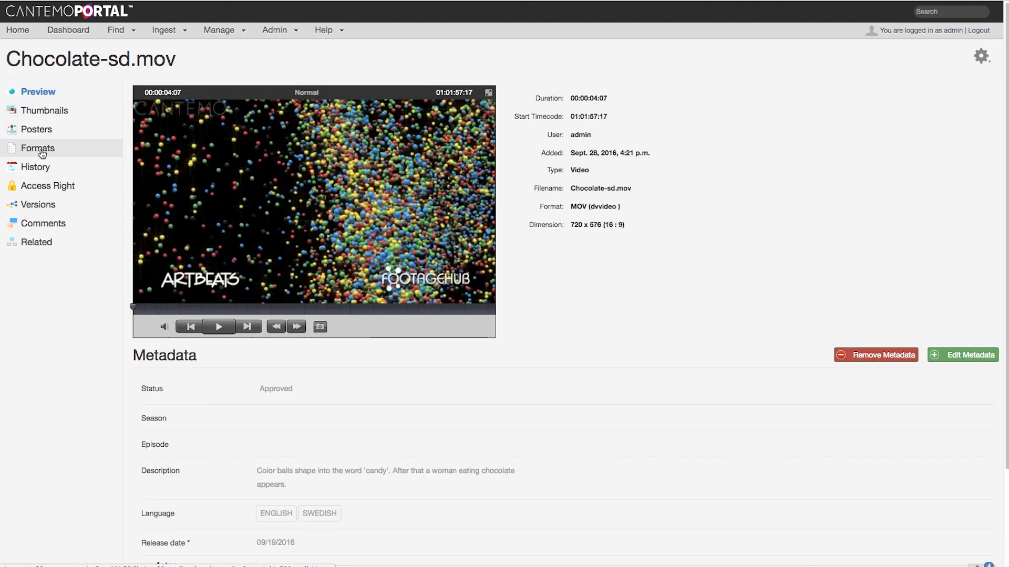
click(42, 152)
mouse_move(308, 300)
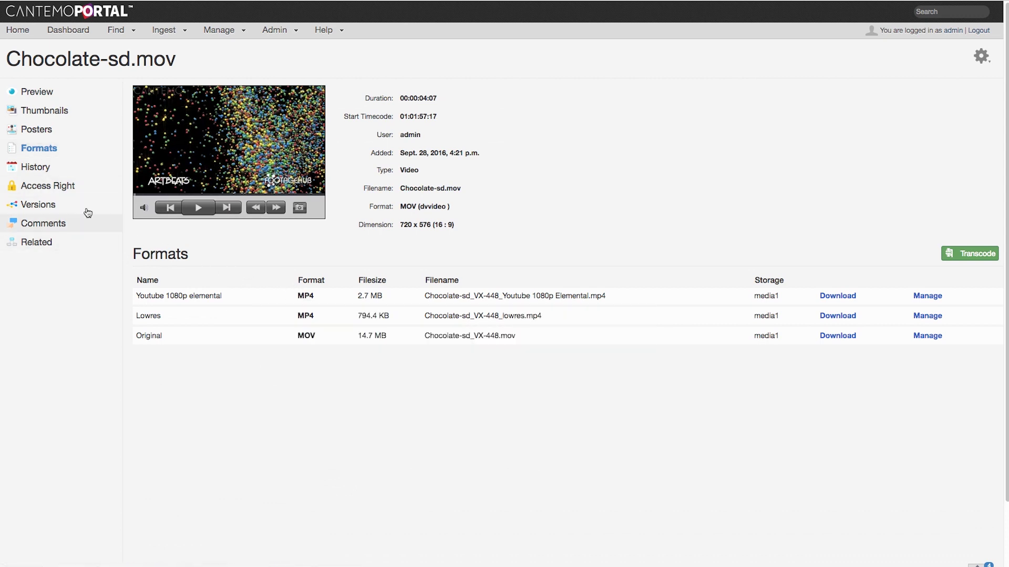
click(27, 173)
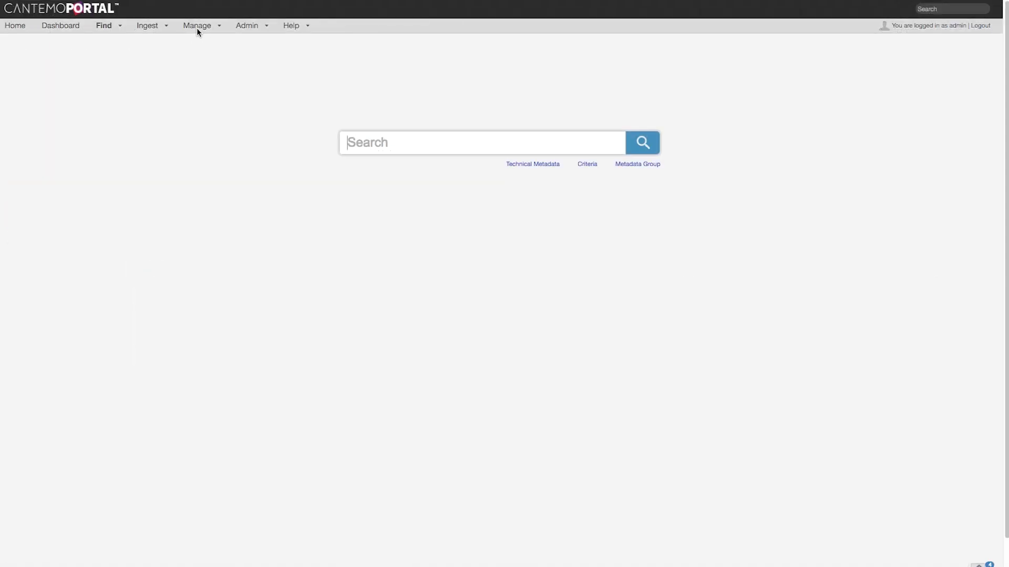
In Collections, expand the Artbeats project collection and choose to archive it.
click(197, 27)
click(202, 42)
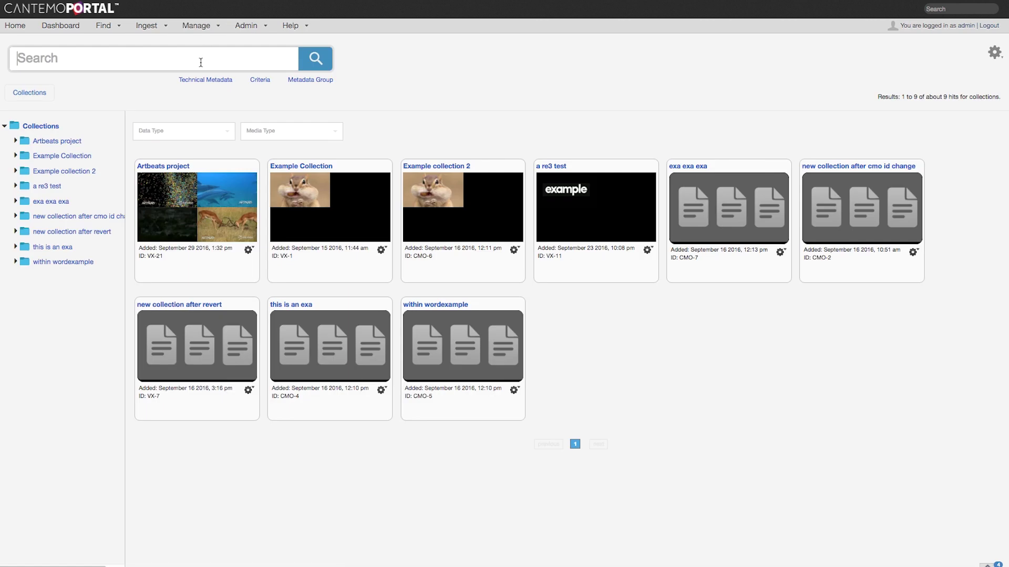
click(15, 141)
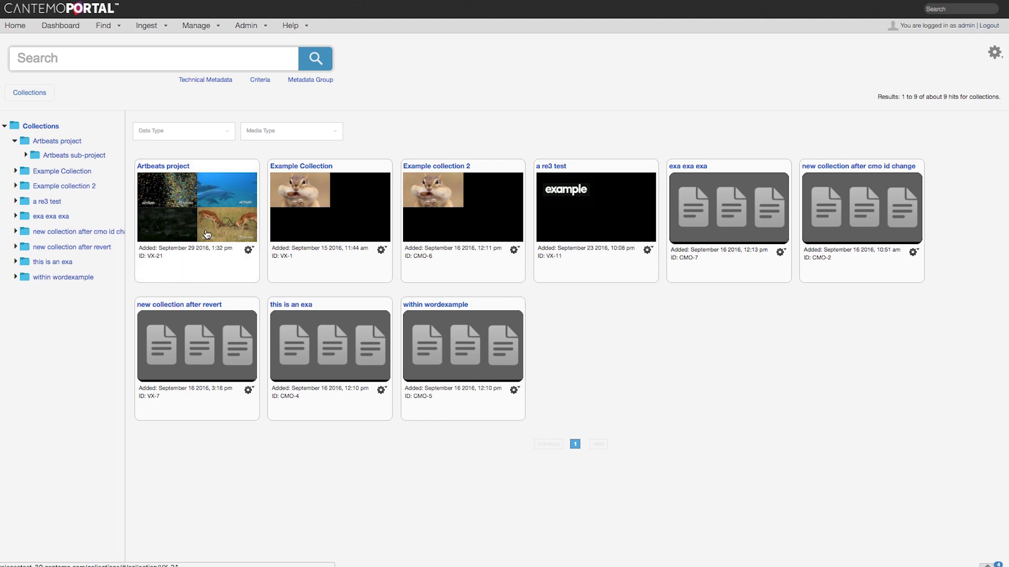
click(248, 250)
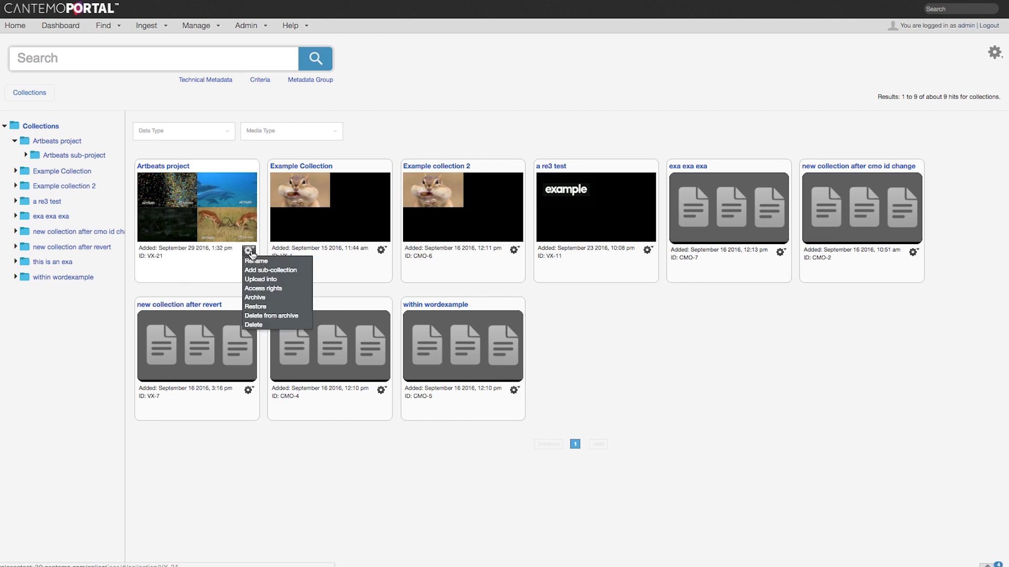
click(259, 298)
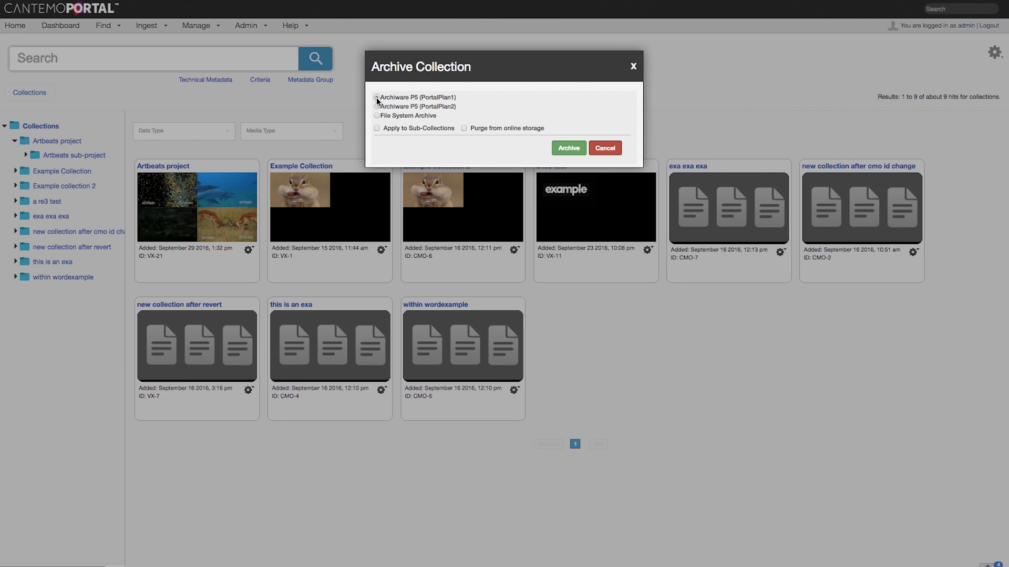
Archive it with online files purged, then open Admin > Archive Jobs.
click(464, 129)
click(571, 149)
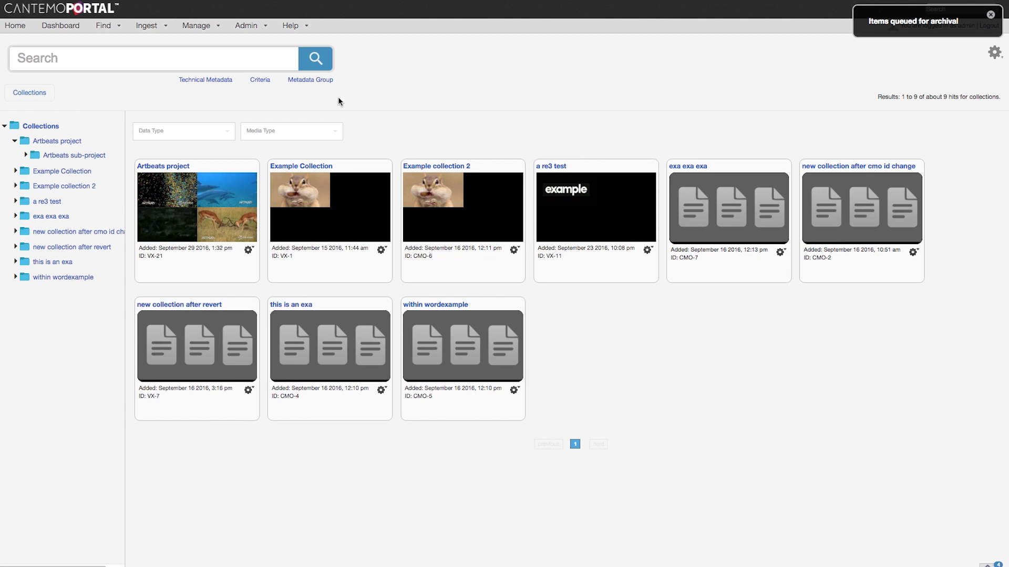
click(243, 27)
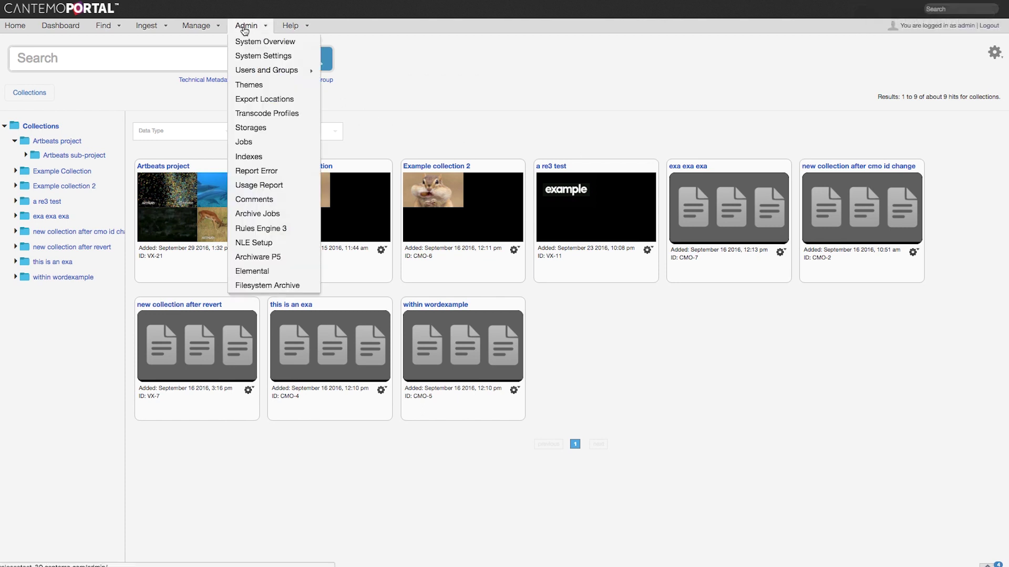
click(259, 215)
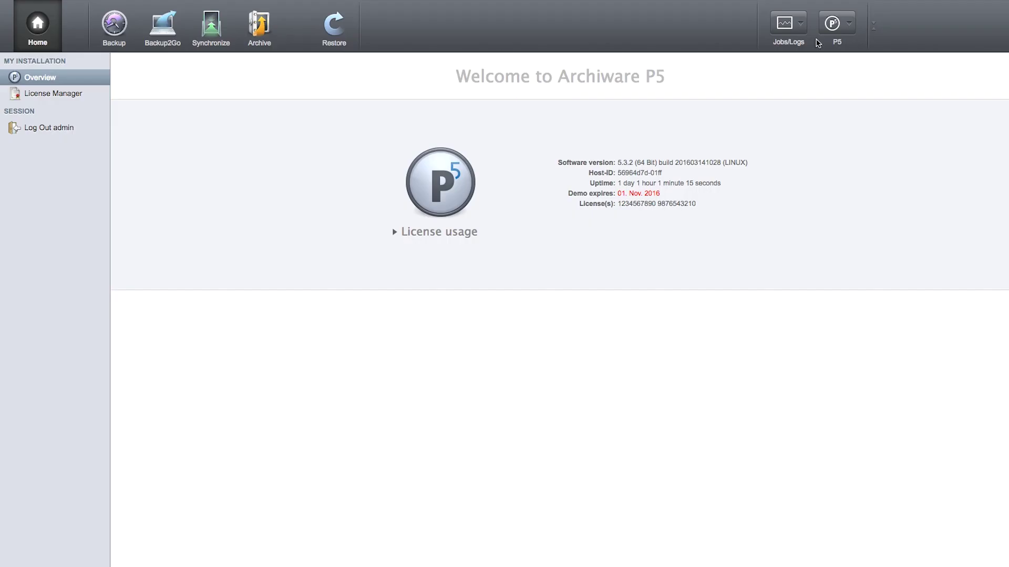
Open P5's Job Monitor and expand the running CLI Archive Job's progress details.
click(792, 26)
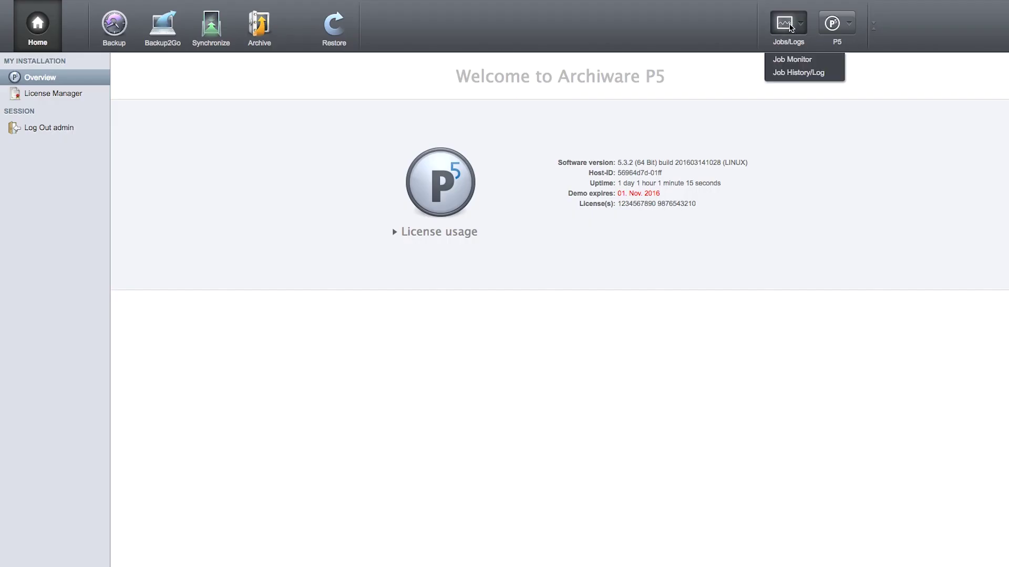
click(793, 59)
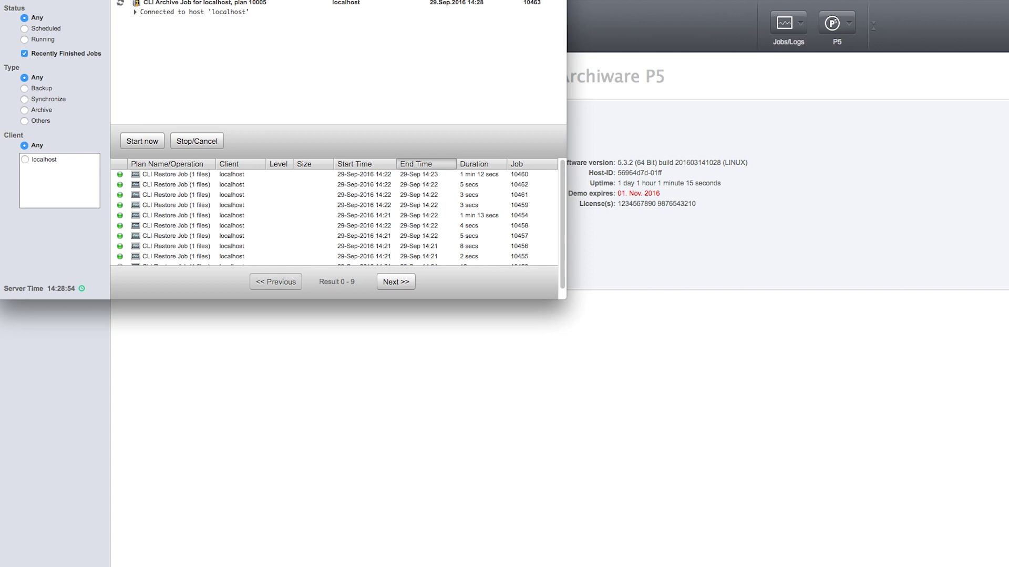
click(136, 11)
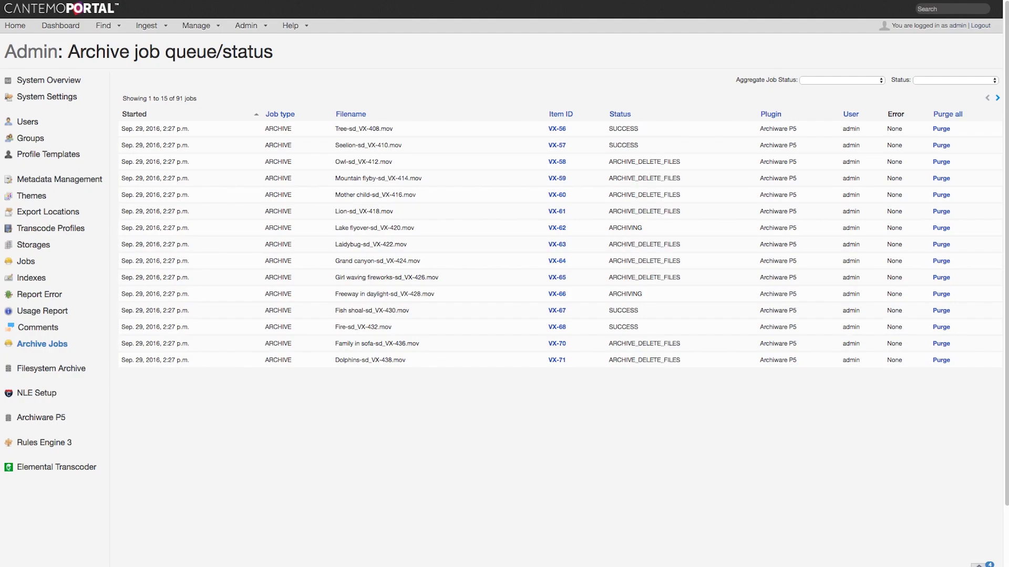
Go through Artbeats project > Artbeats sub-project to Grand canyon-sd.mov and view its formats.
click(200, 40)
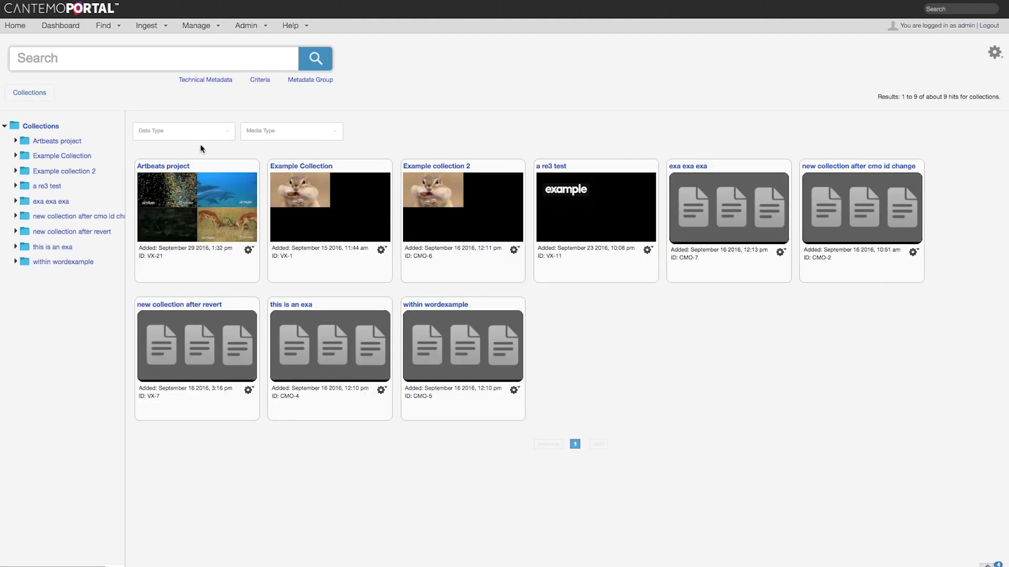
click(200, 201)
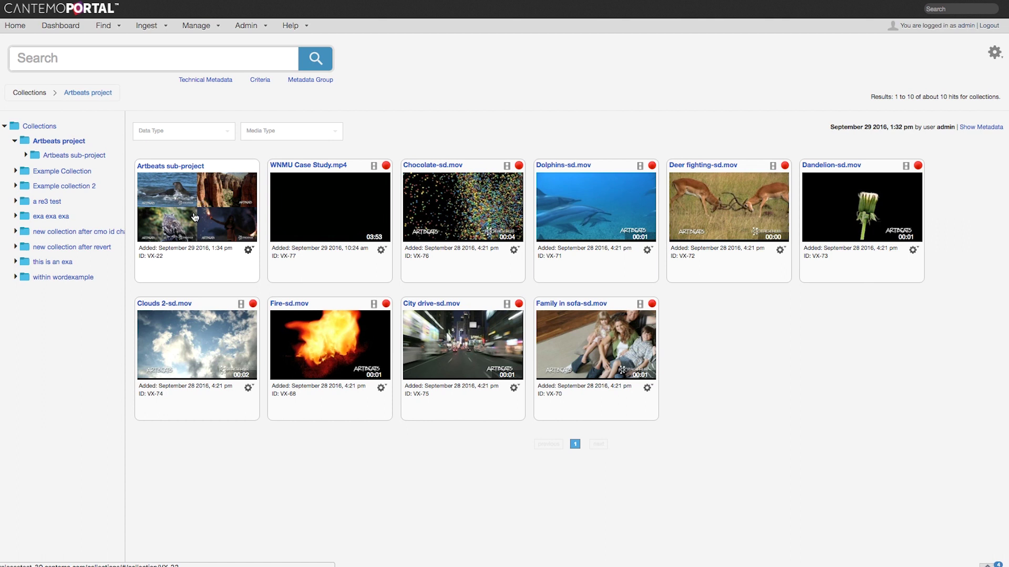
click(195, 218)
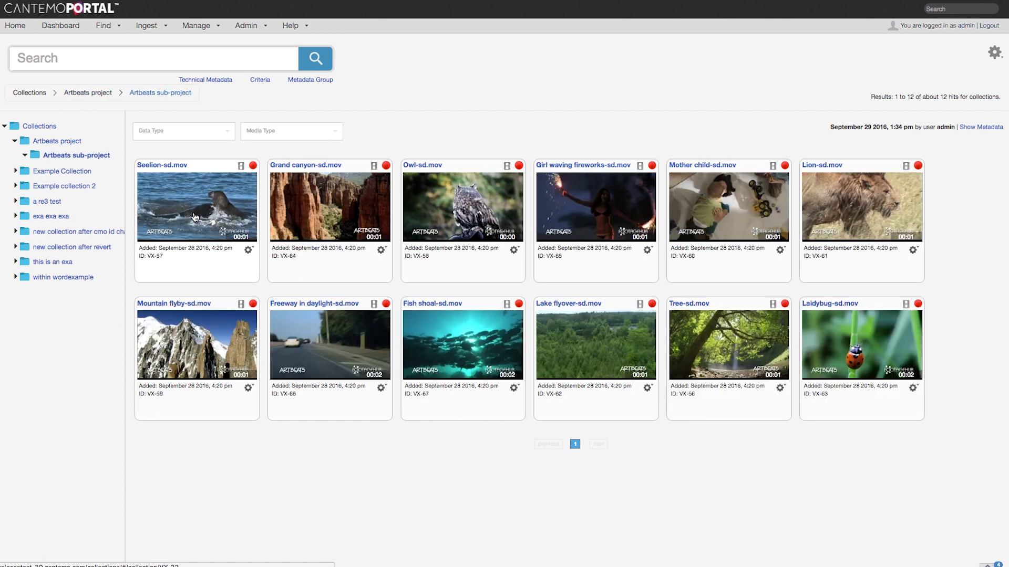
click(334, 189)
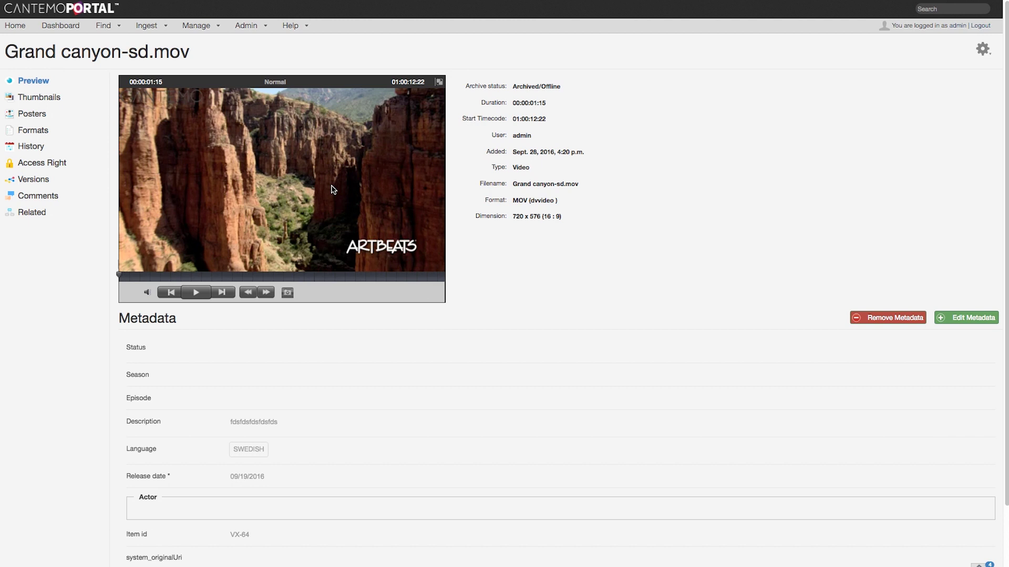
click(39, 131)
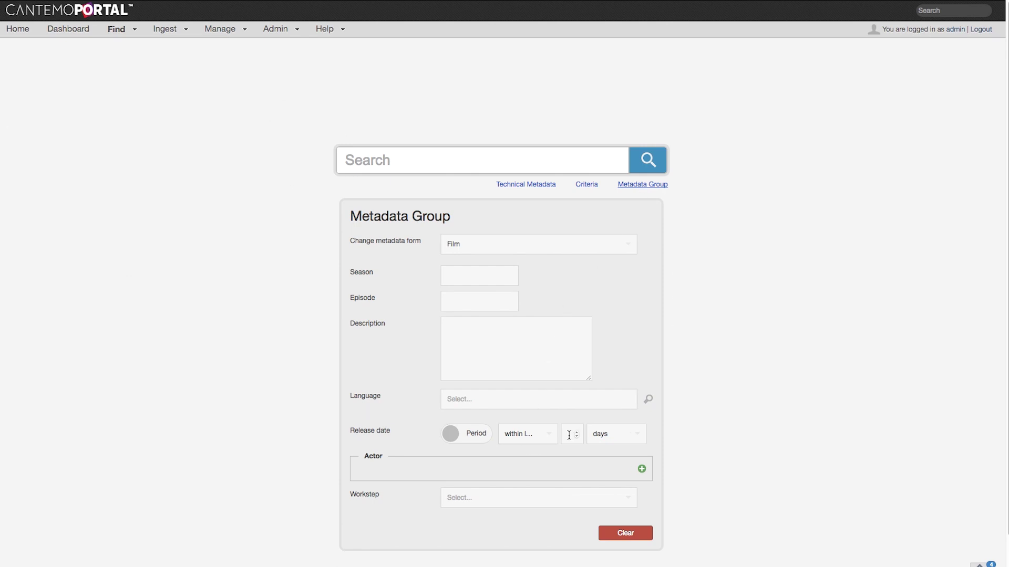
Search for recently released clips and start an automatic rule from the search results.
click(569, 435)
click(655, 162)
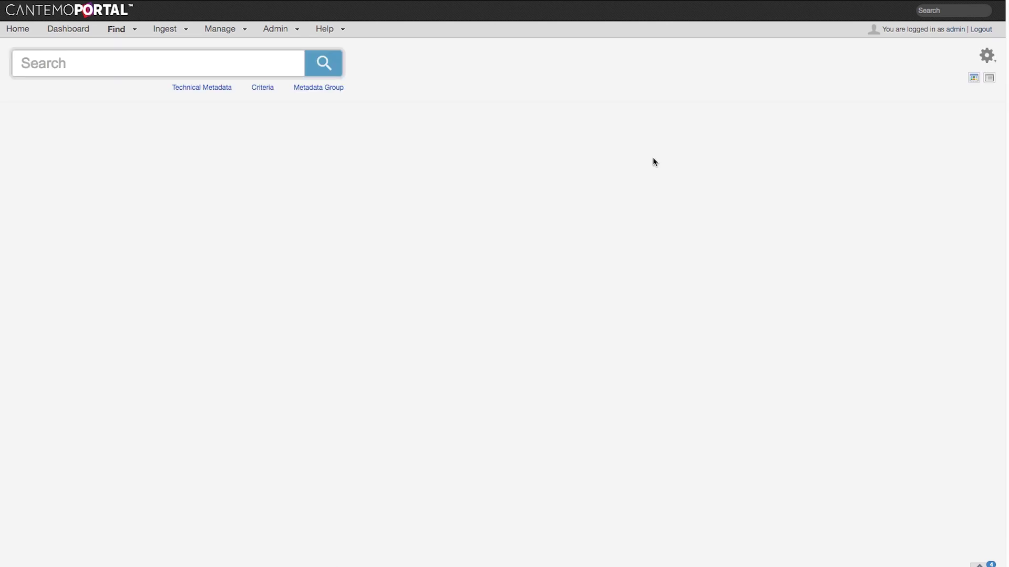
click(988, 55)
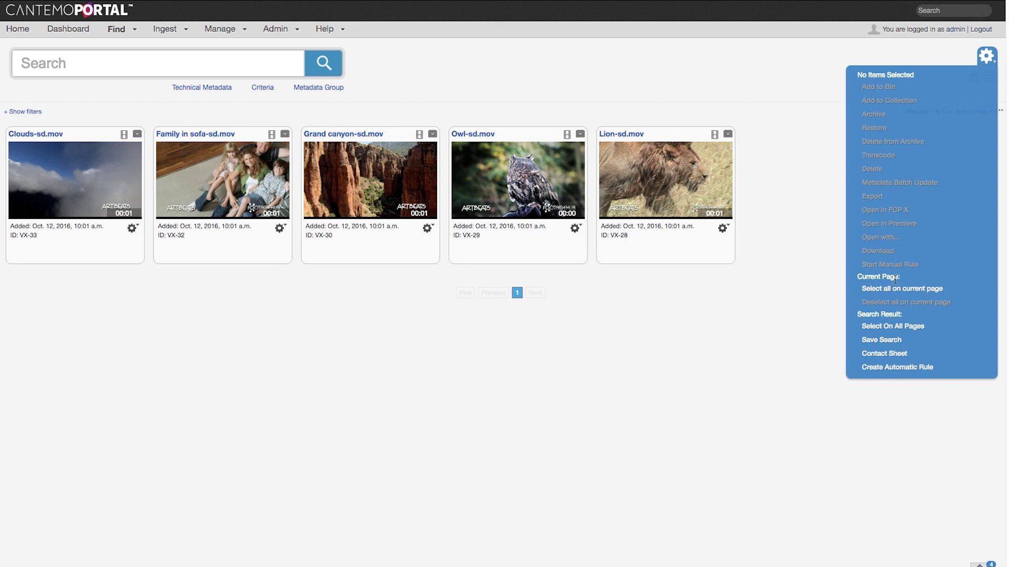
click(900, 369)
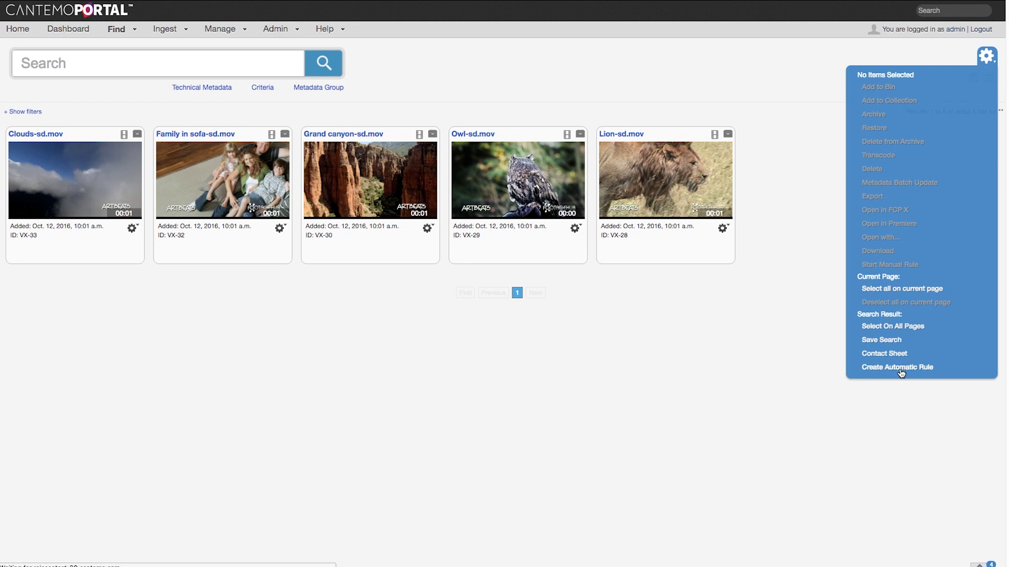
Create the rule 'Archive and purge assets release in the five last days' with Archive item and Purge enabled.
click(292, 115)
text(A)
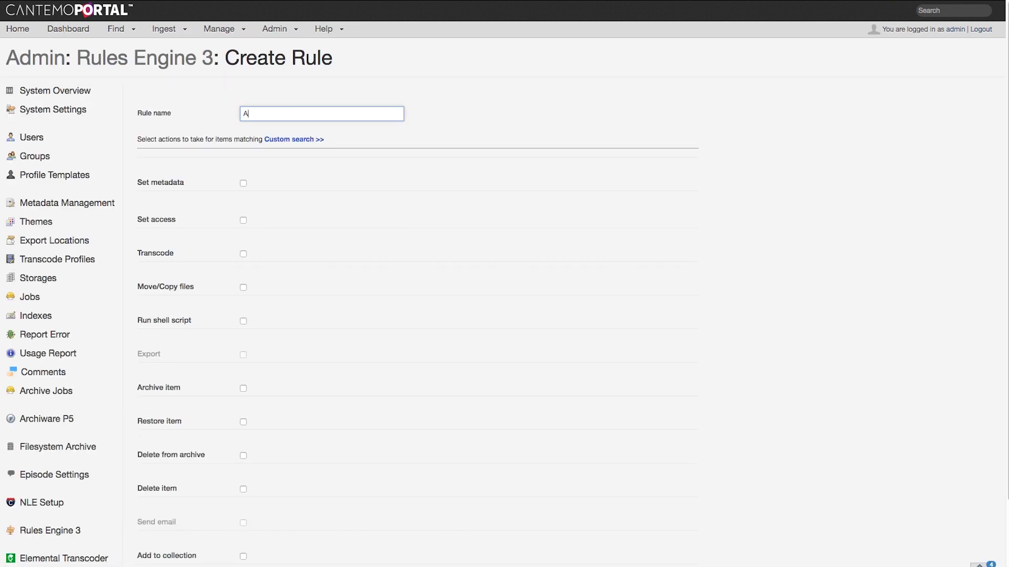
text(rchive and purge assets release in the )
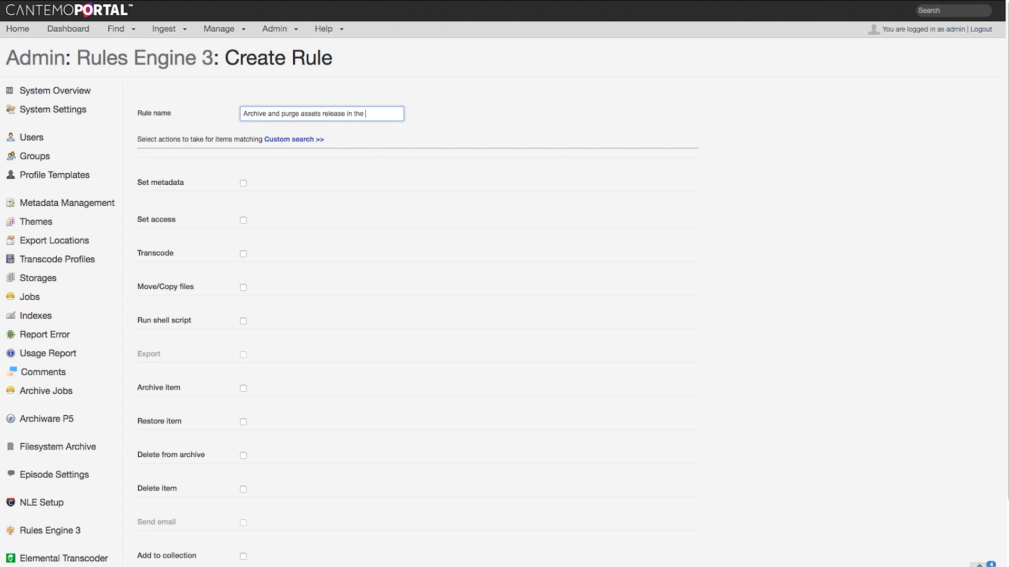
text(five last days)
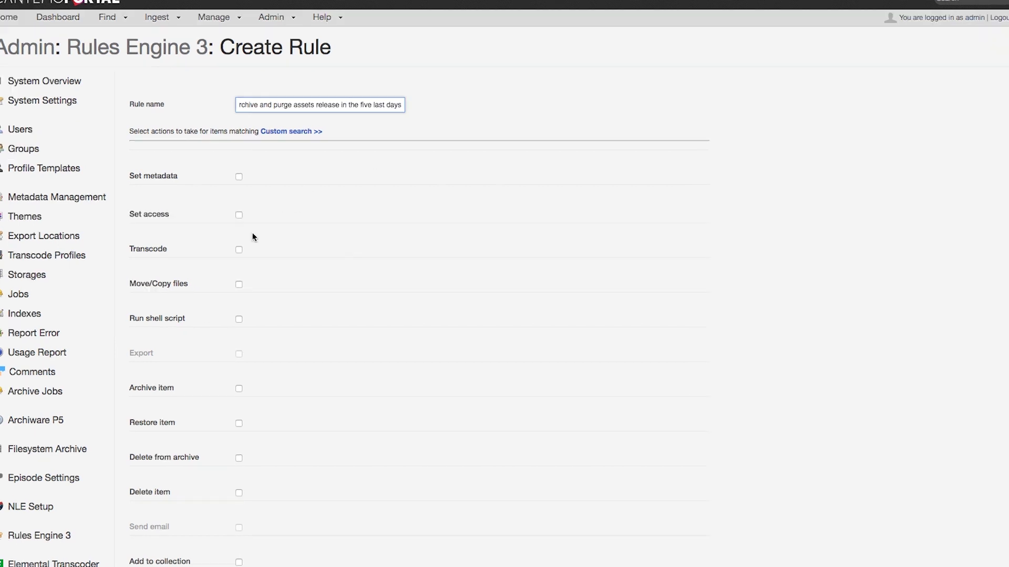
click(238, 388)
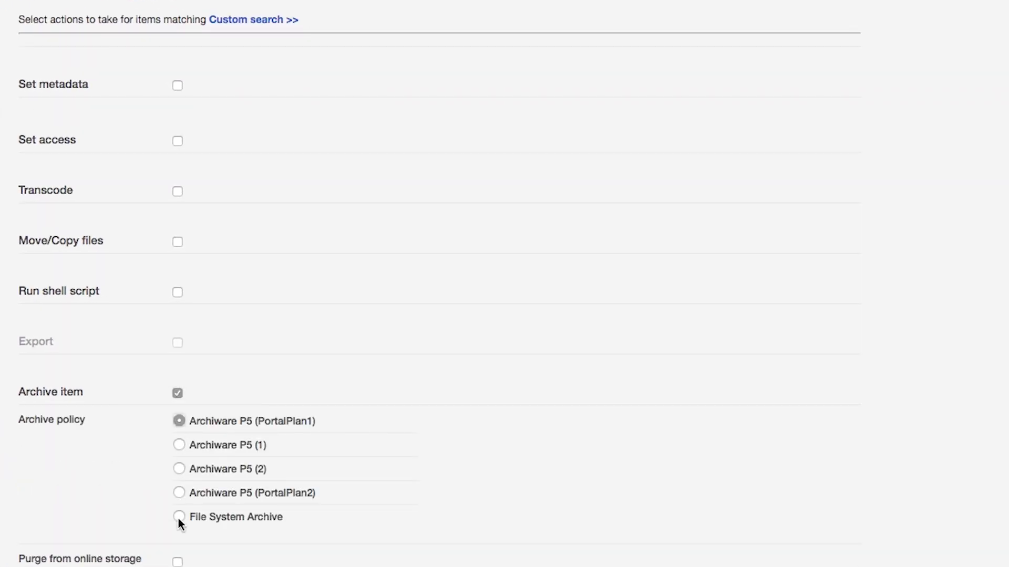
click(178, 561)
scroll(437, 522, down, 5)
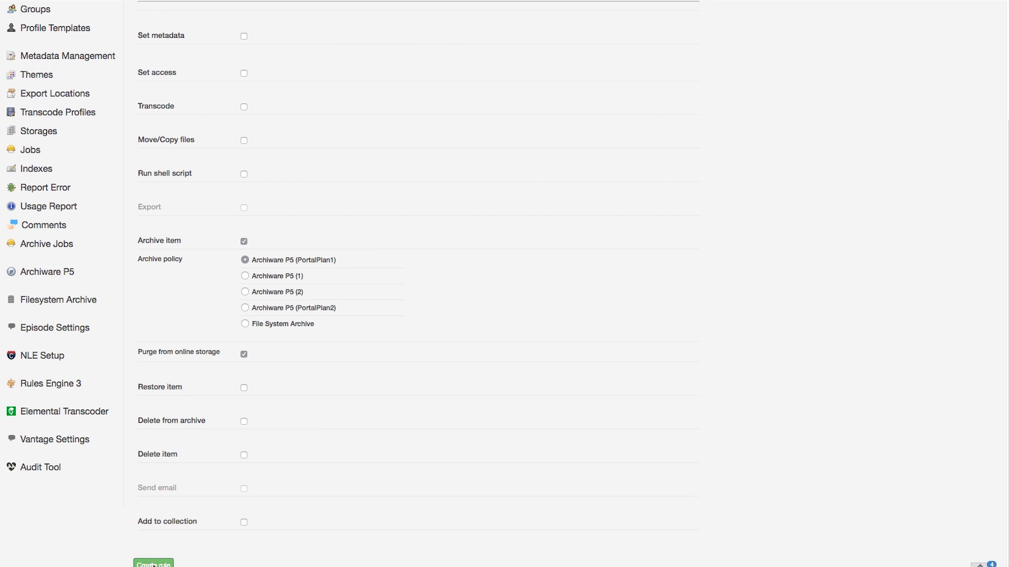
click(153, 565)
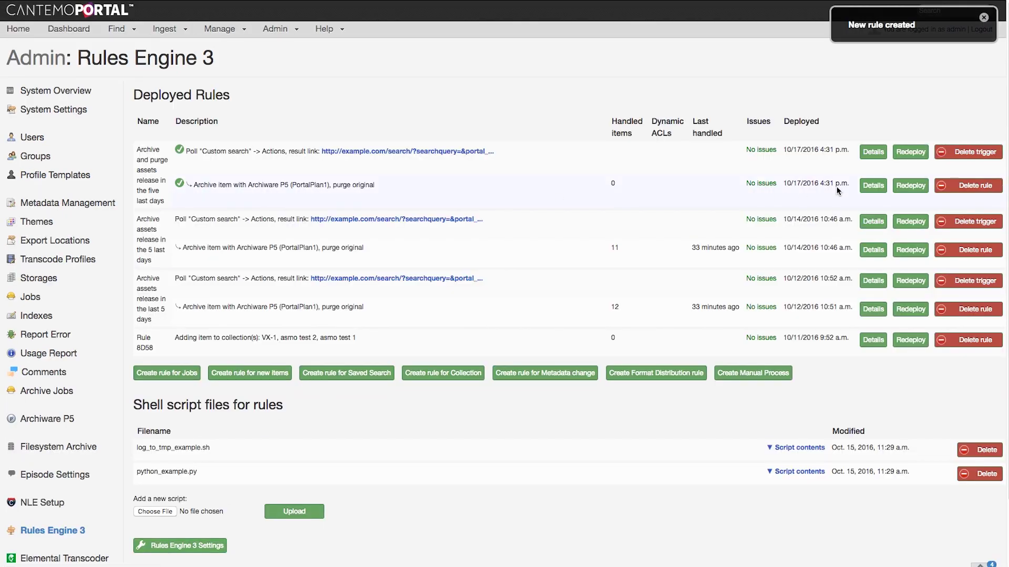
Check the rule's archive jobs, then search clips released in the last 5 days and select Lion-sd.mov.
click(875, 185)
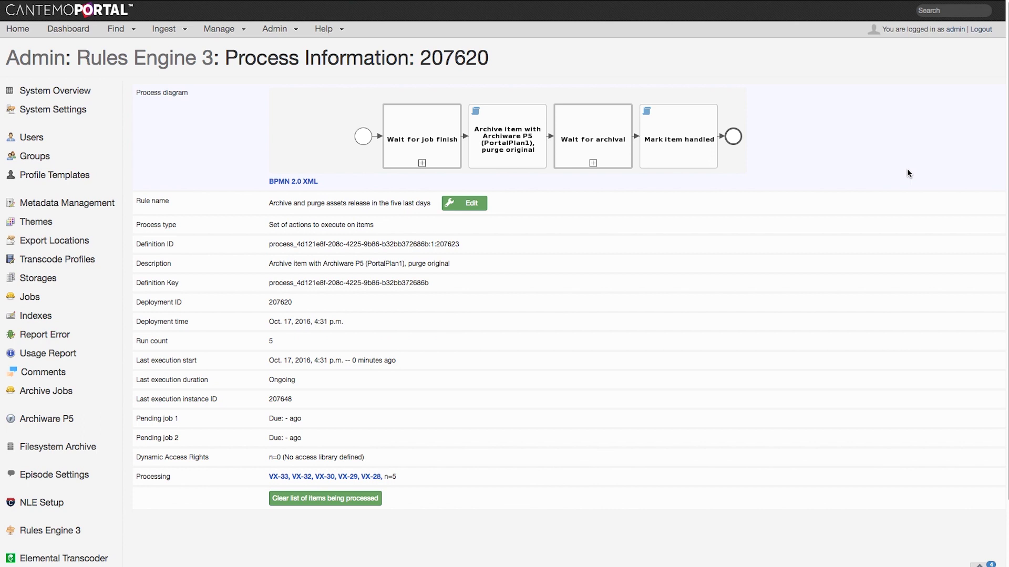
click(57, 389)
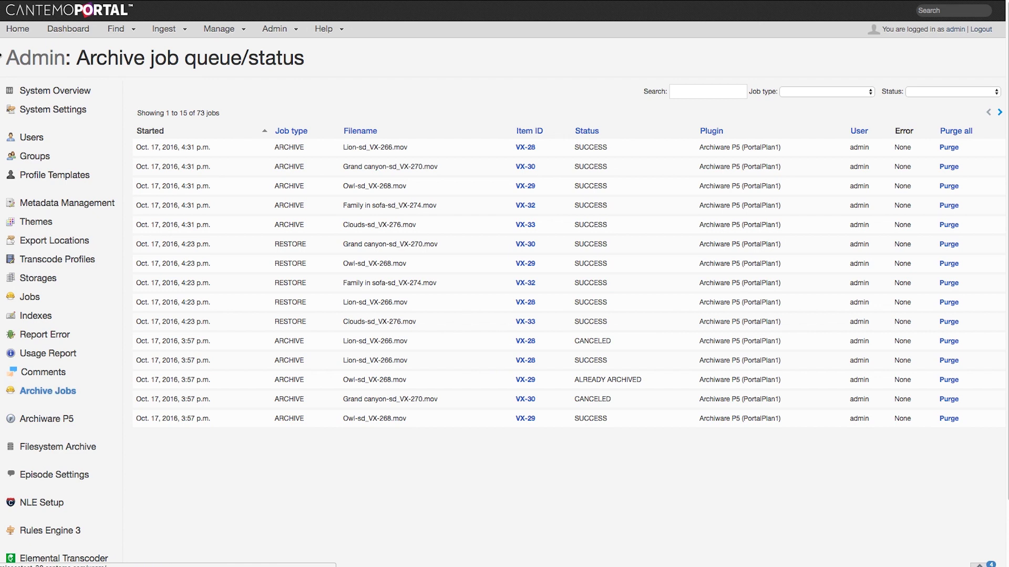
click(17, 30)
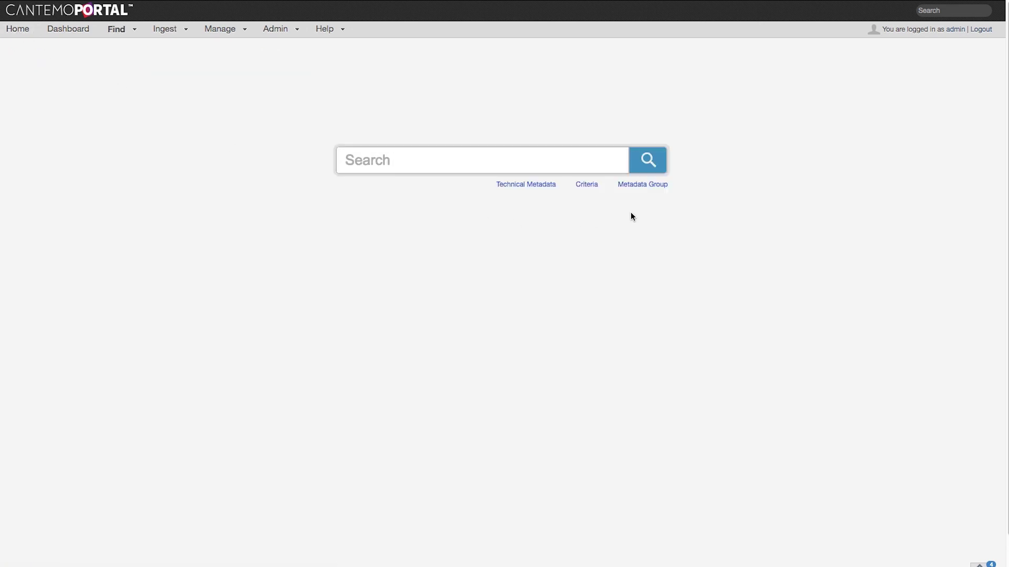
click(642, 185)
click(572, 427)
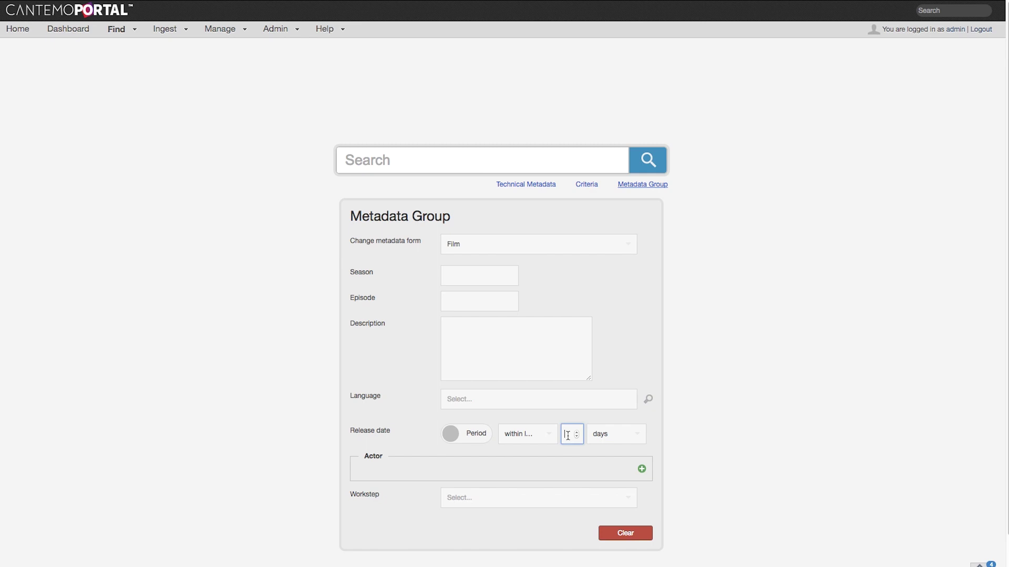
text(5)
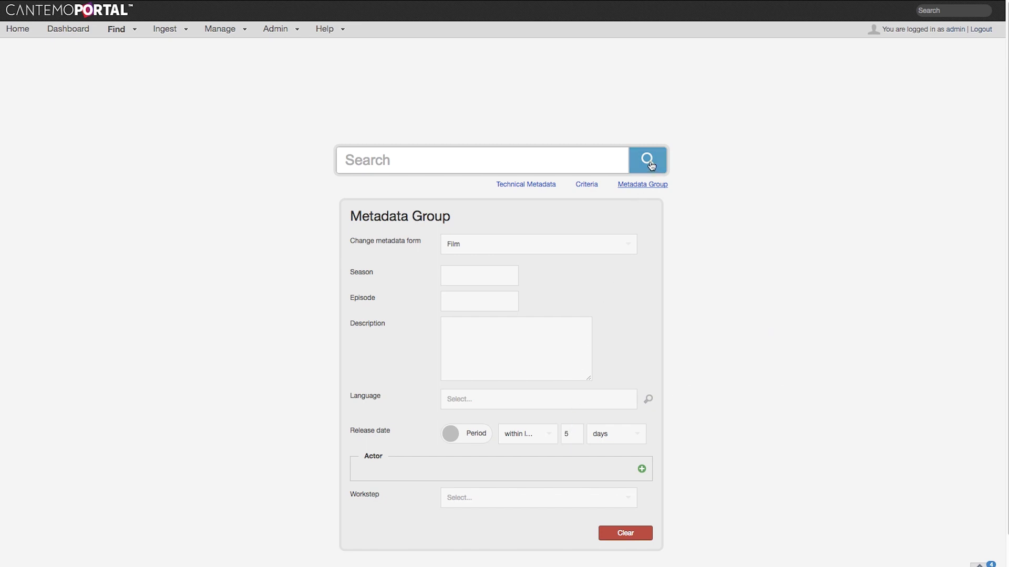
click(653, 161)
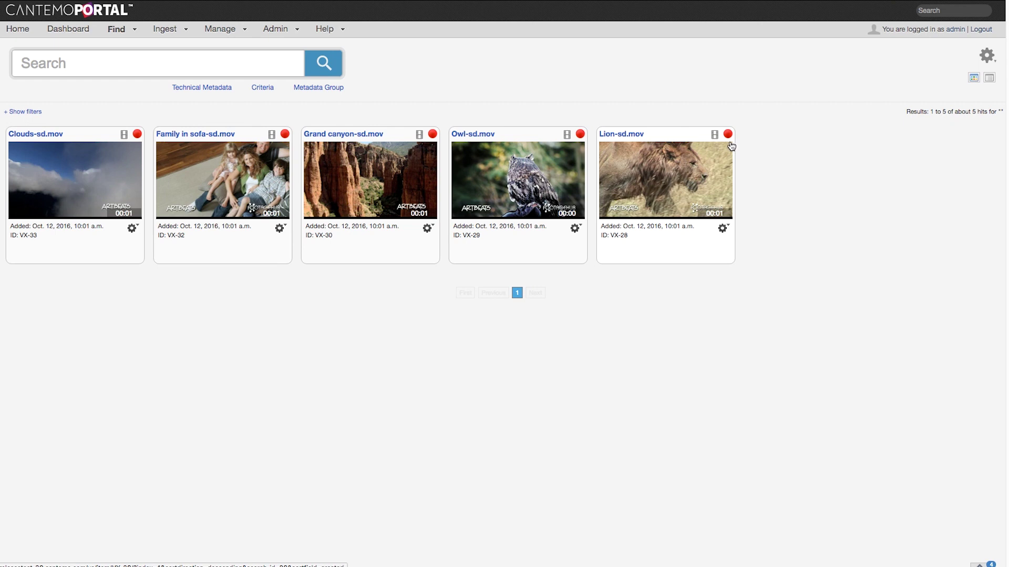
click(673, 182)
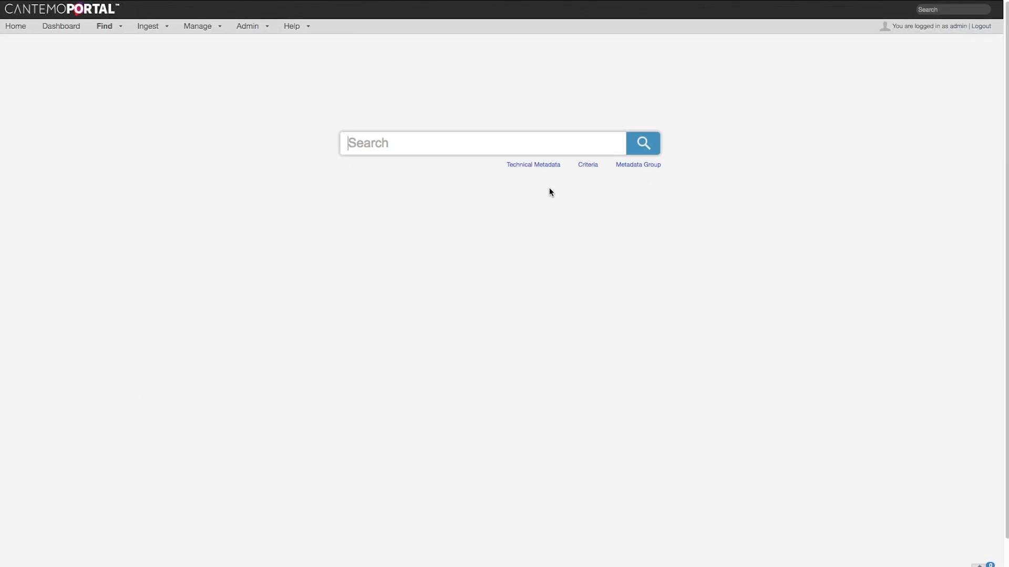
Show the Technical Metadata, Criteria and Metadata Group filter forms together on the search page.
click(551, 166)
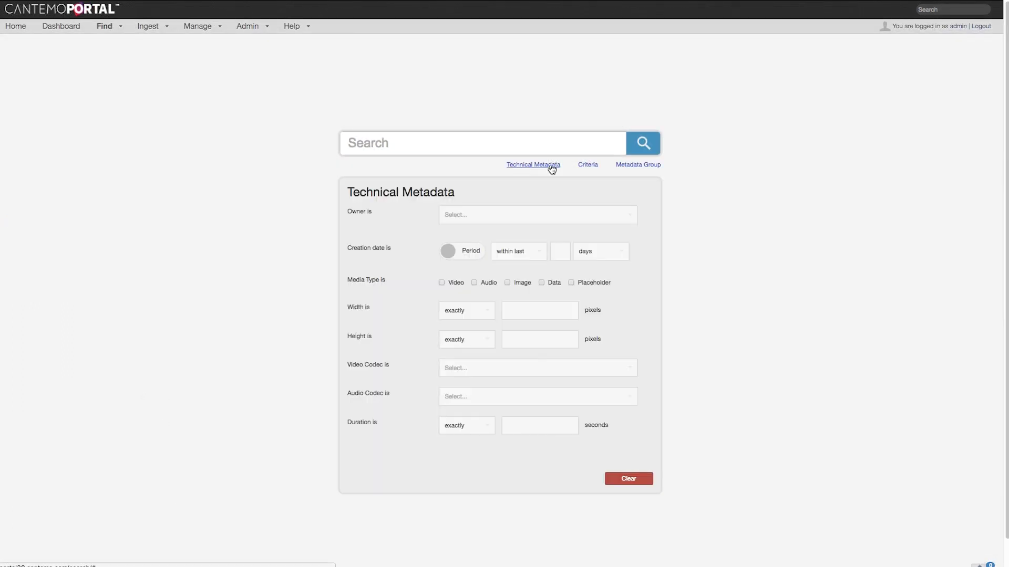
click(588, 165)
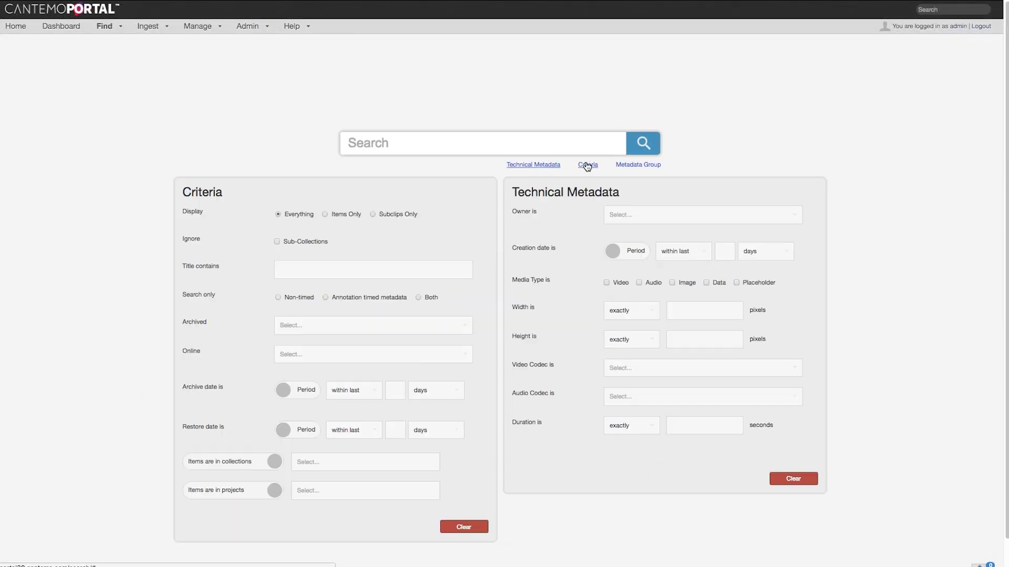
click(627, 165)
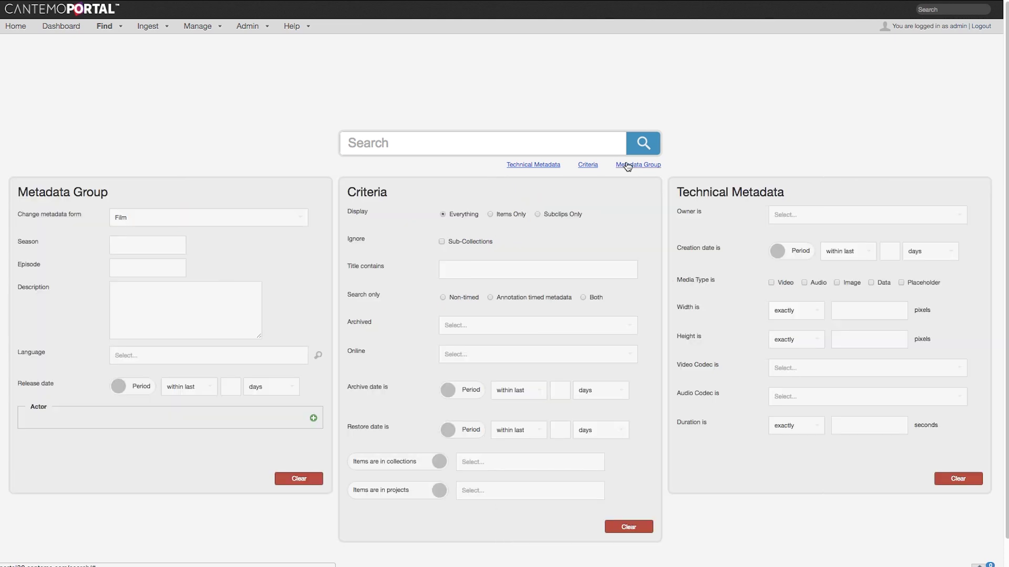